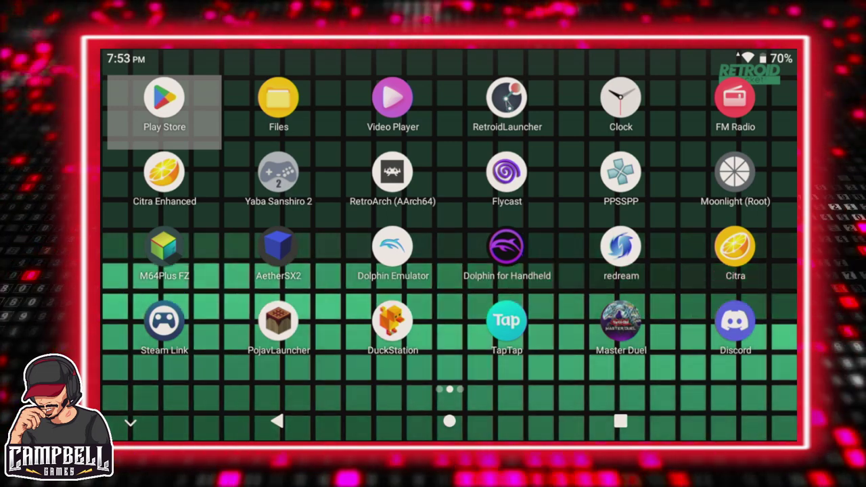
Step: Move focus across the home-screen apps toward PPSSPP, then pull down Quick Settings
key(Right)
key(Down)
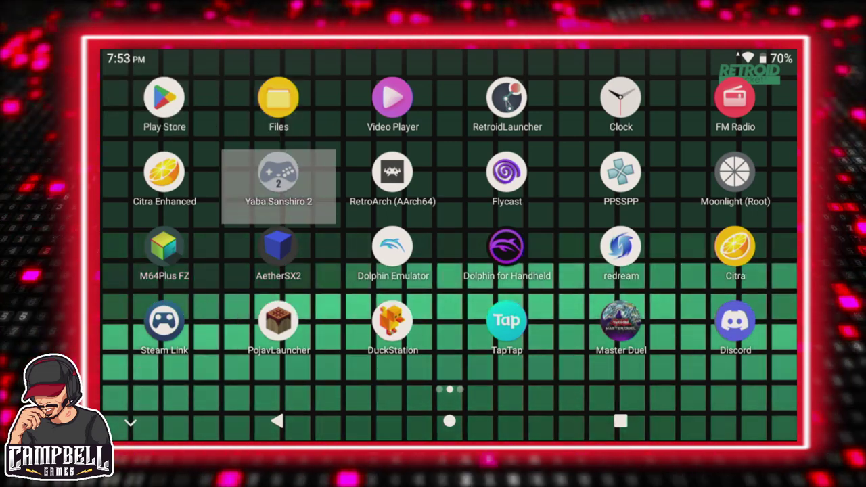
key(Right)
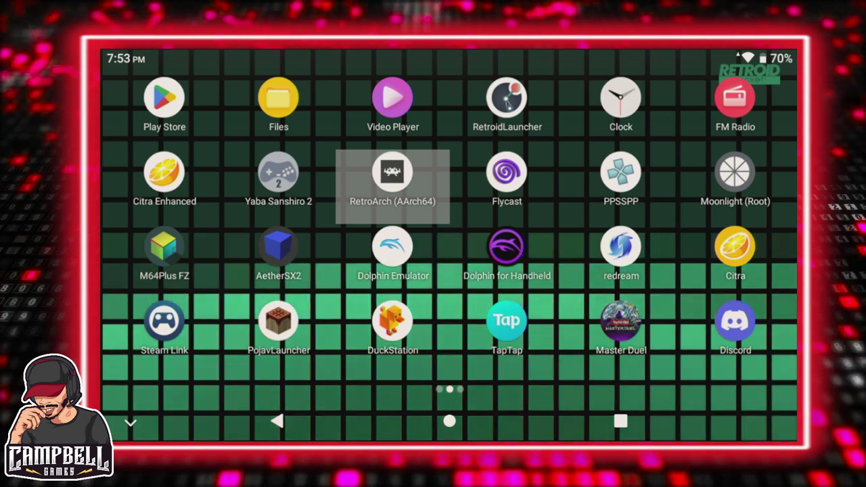
key(Right)
key(Right)
key(Right)
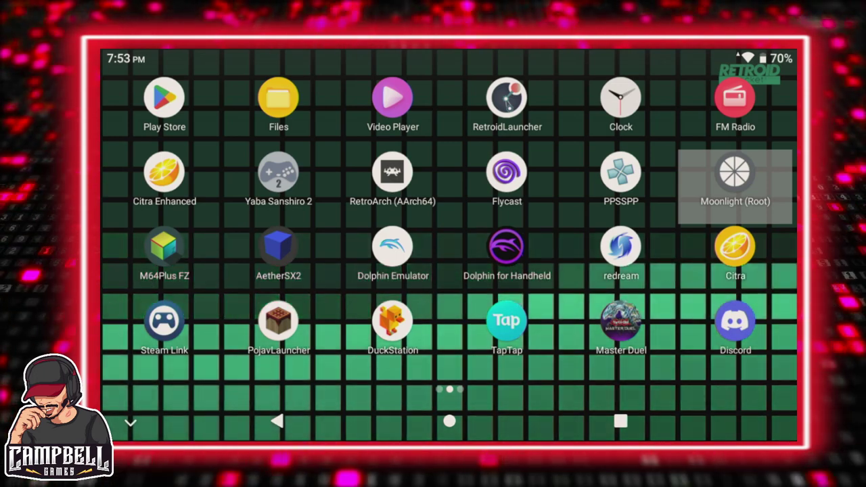
key(Up)
key(Down)
key(Up)
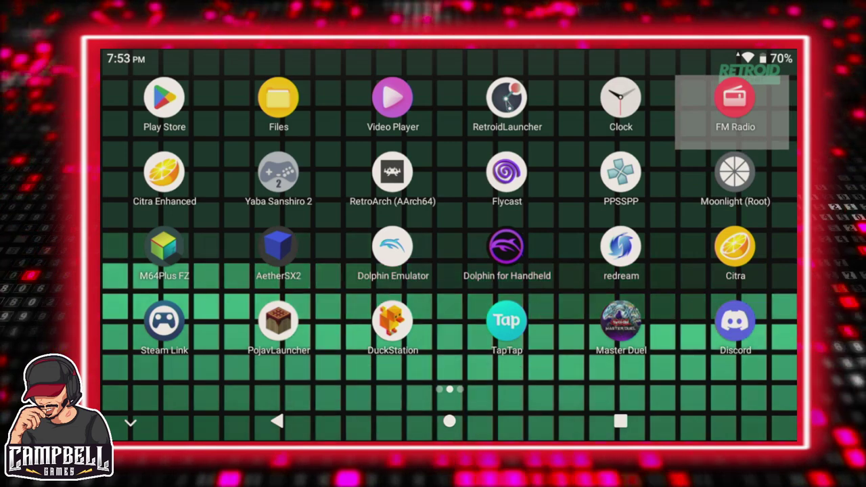
key(Left)
key(Down)
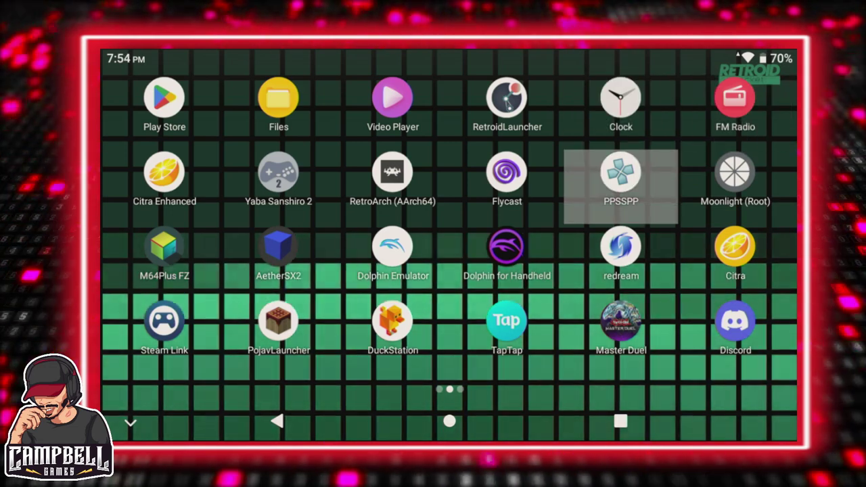
key(super+n)
Step: Open Settings > About Handheld, tap Build number to confirm developer mode, and return to the main list
key(Down)
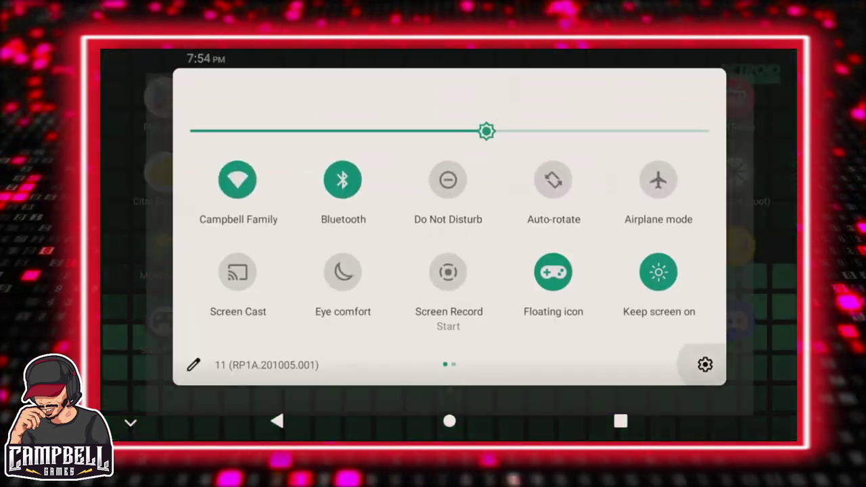
key(Return)
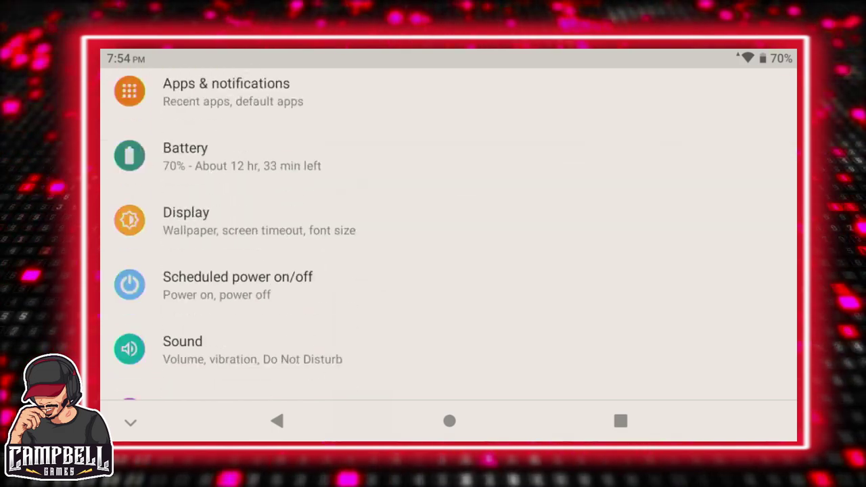
scroll(448, 237, up, 10)
scroll(449, 237, down, 10)
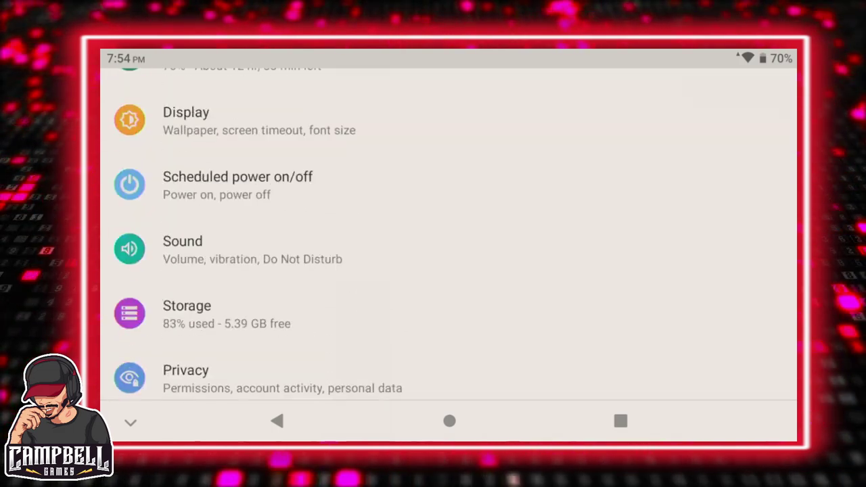
click(203, 366)
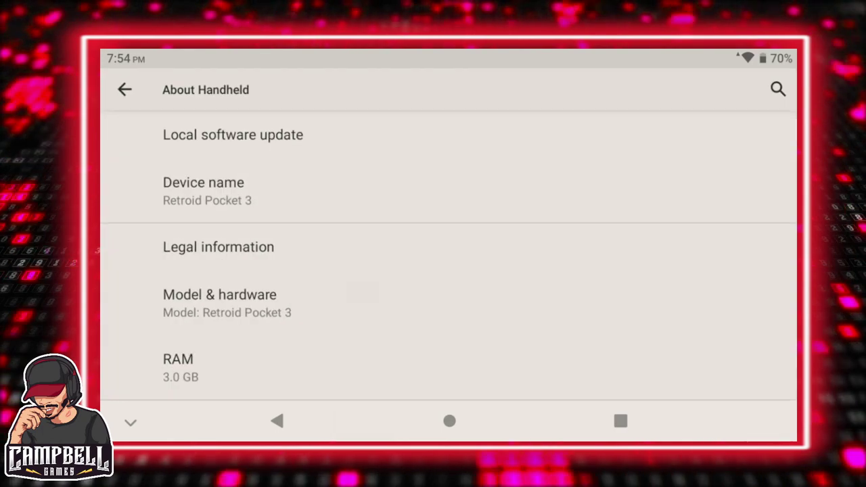
scroll(448, 257, down, 10)
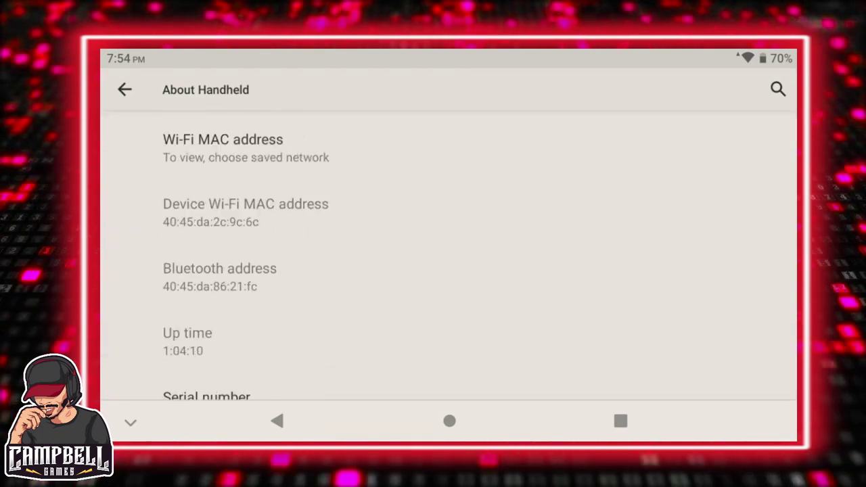
key(Return)
key(Return)
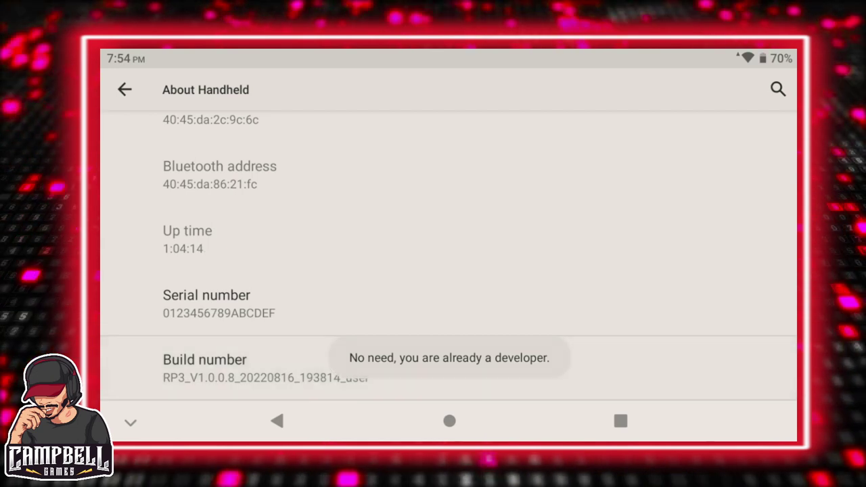
key(Escape)
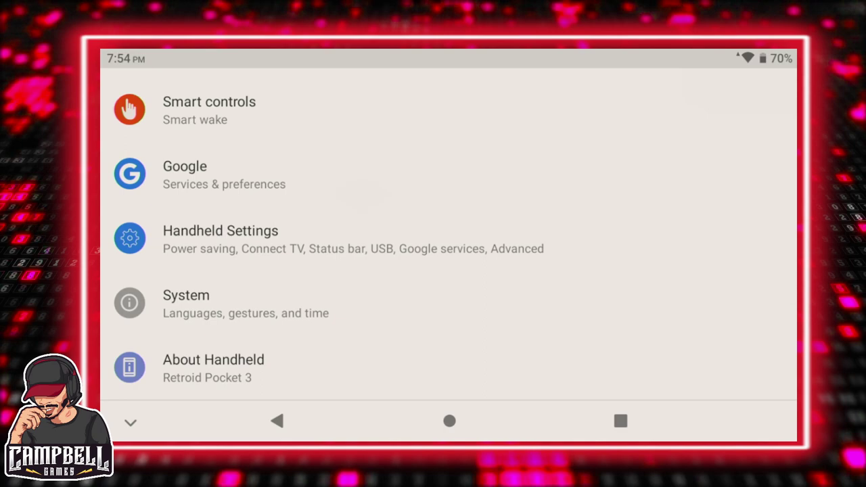
Step: Go to System > Advanced > Developer options and open Graphics Driver Preferences
key(Return)
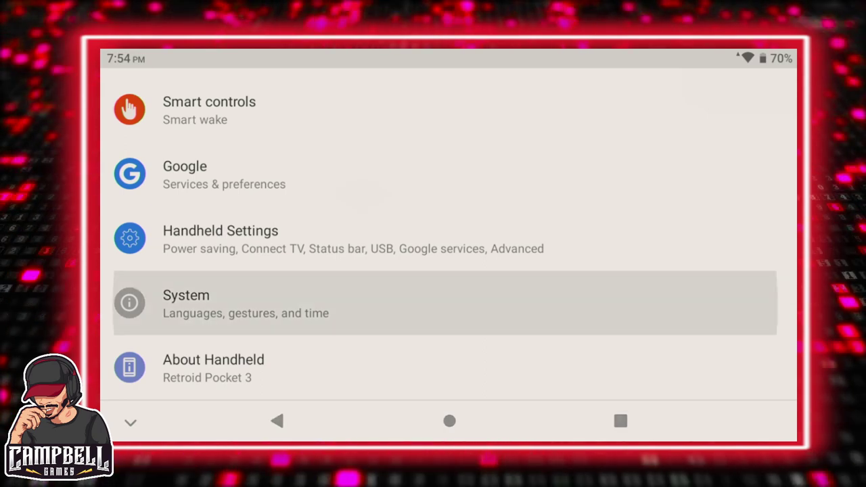
scroll(449, 258, down, 1)
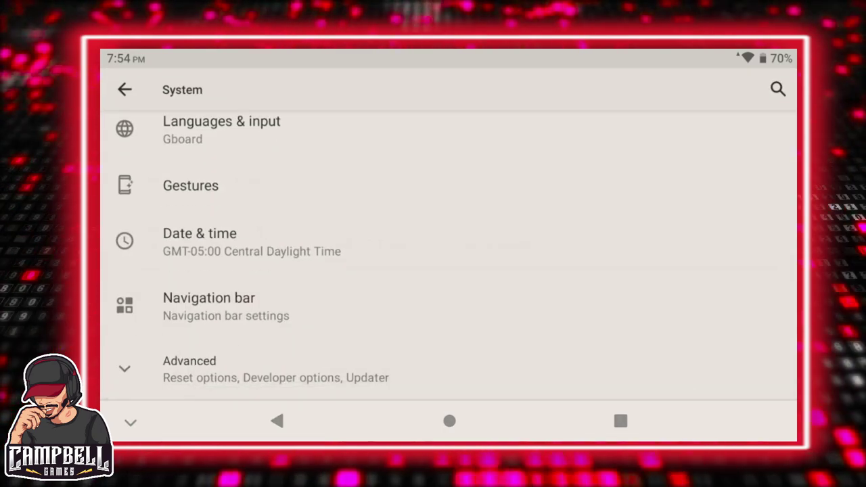
key(Return)
scroll(448, 257, down, 3)
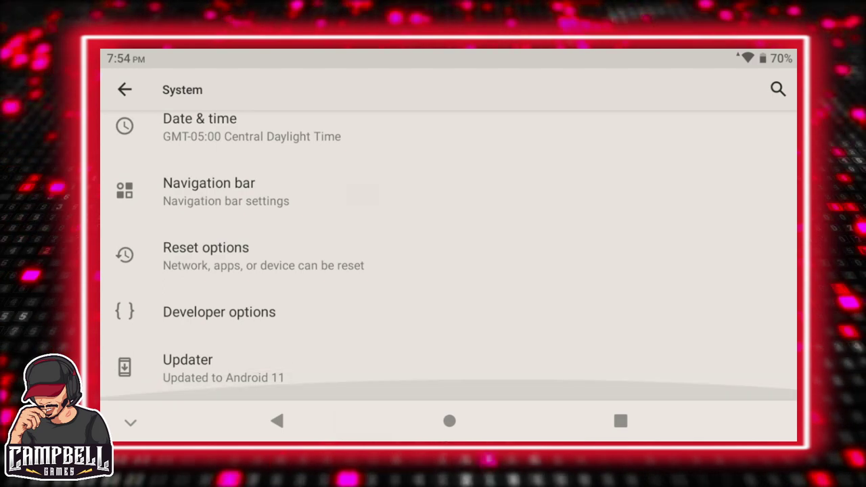
click(219, 311)
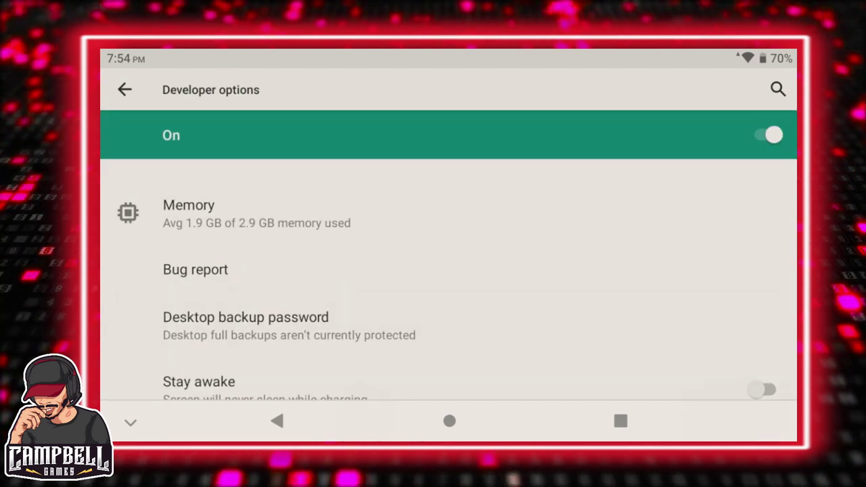
scroll(449, 264, down, 5)
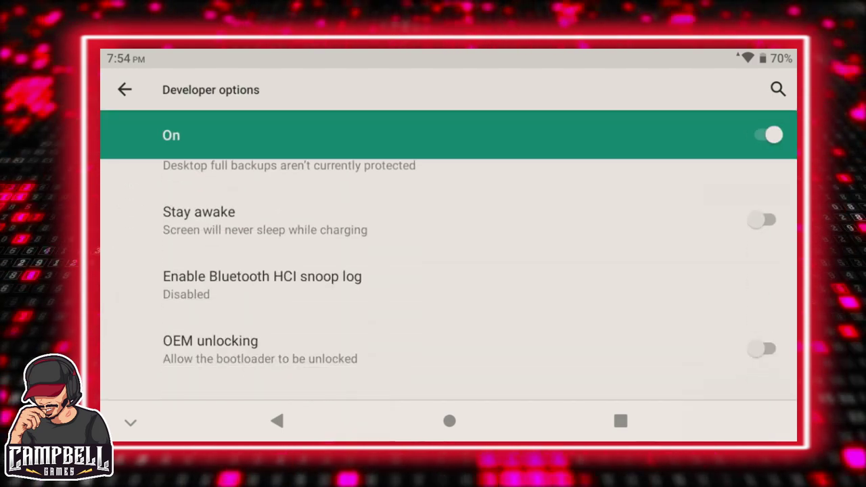
scroll(449, 264, down, 5)
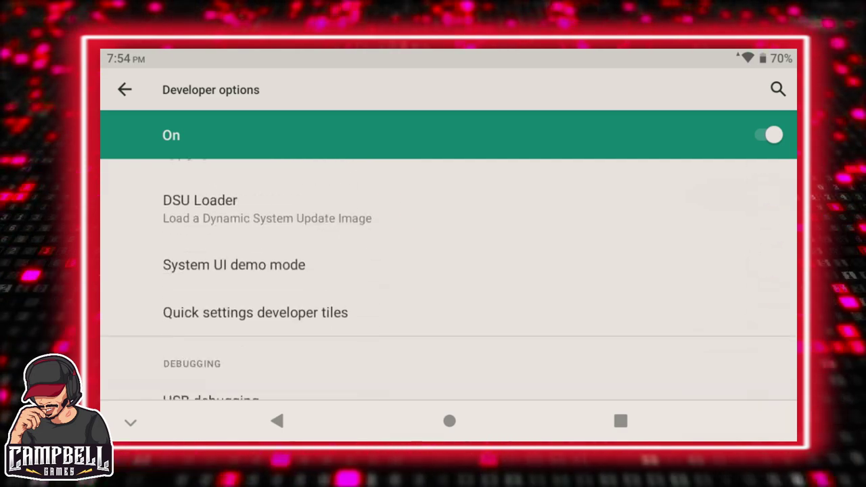
scroll(449, 264, down, 10)
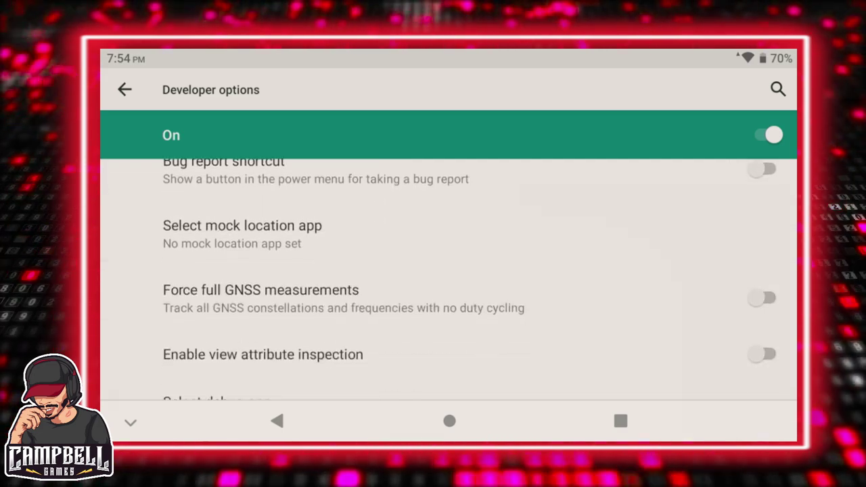
scroll(448, 278, down, 10)
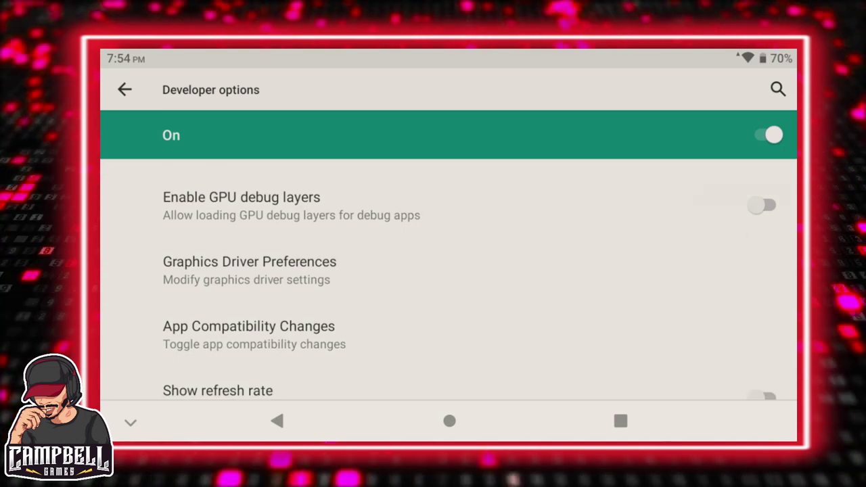
click(250, 269)
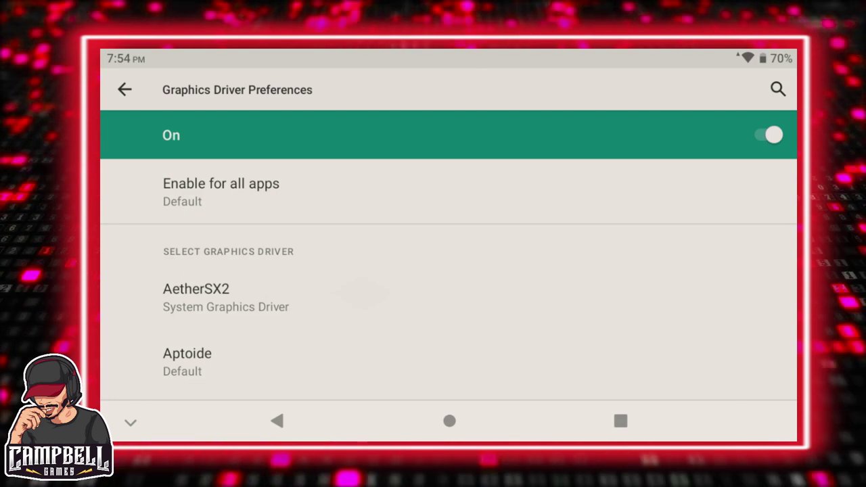
Step: Scroll to Dolphin for Handheld and set its driver to System Graphics Driver
scroll(362, 294, down, 2)
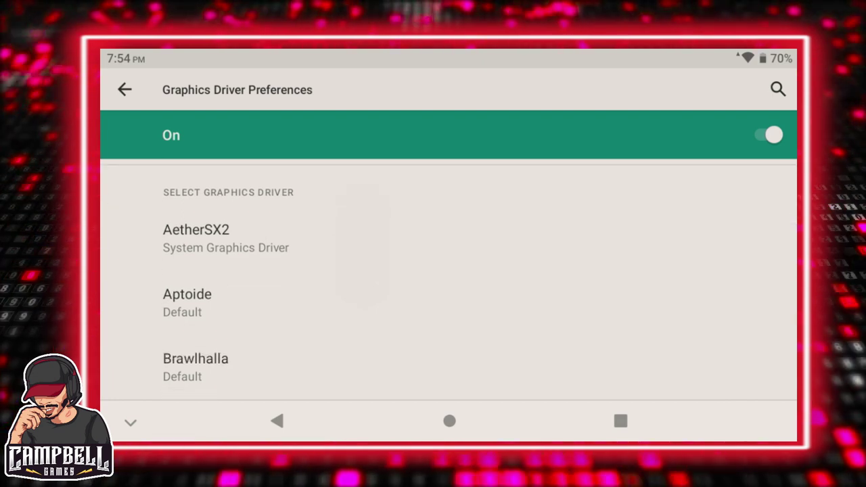
scroll(361, 250, down, 3)
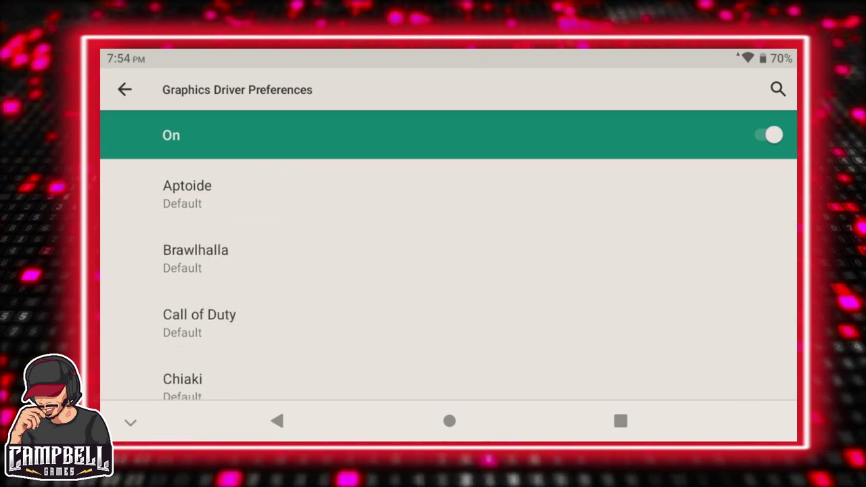
scroll(362, 250, up, 2)
scroll(363, 195, down, 2)
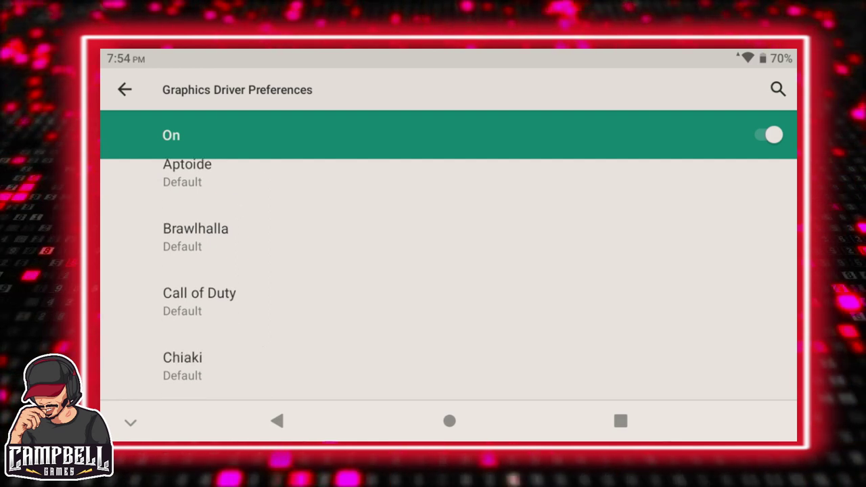
scroll(449, 279, down, 5)
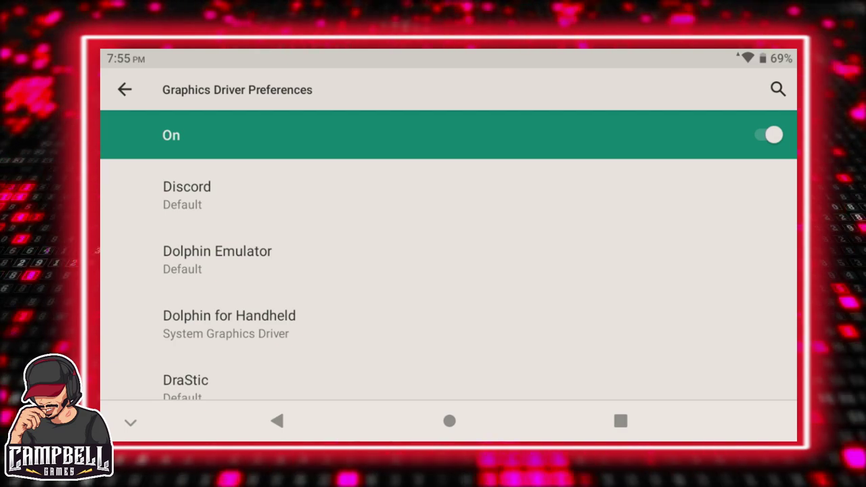
click(228, 324)
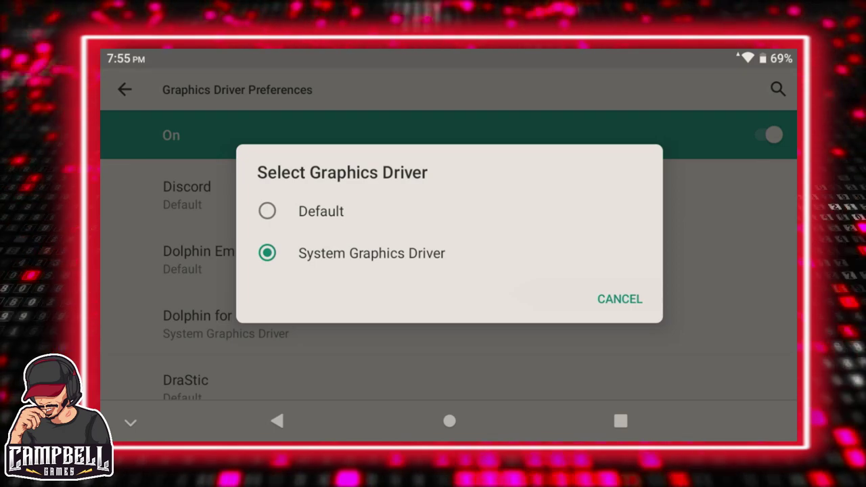
click(321, 211)
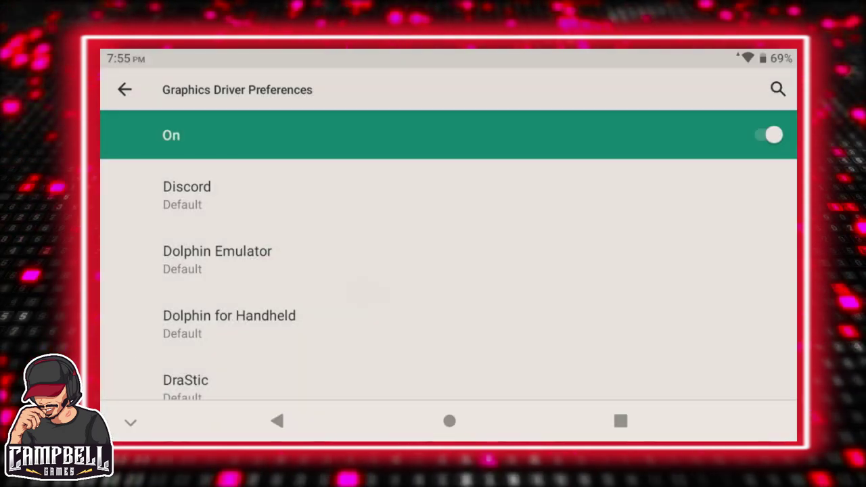
click(365, 284)
click(371, 253)
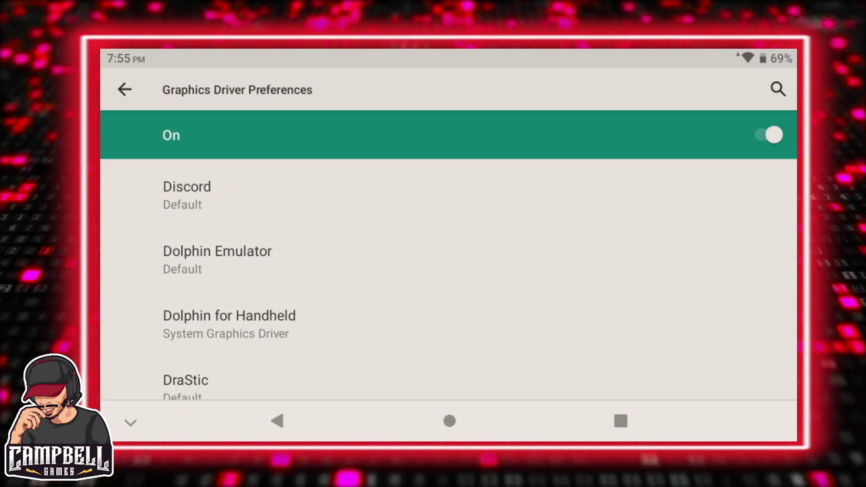
Step: Back out through System, Reset options and Updater, then launch Dolphin from the home screen
click(125, 90)
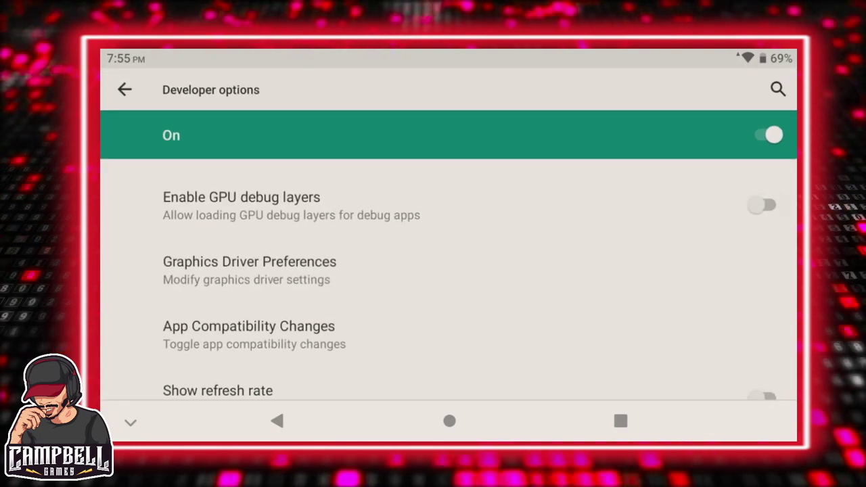
click(774, 135)
click(125, 89)
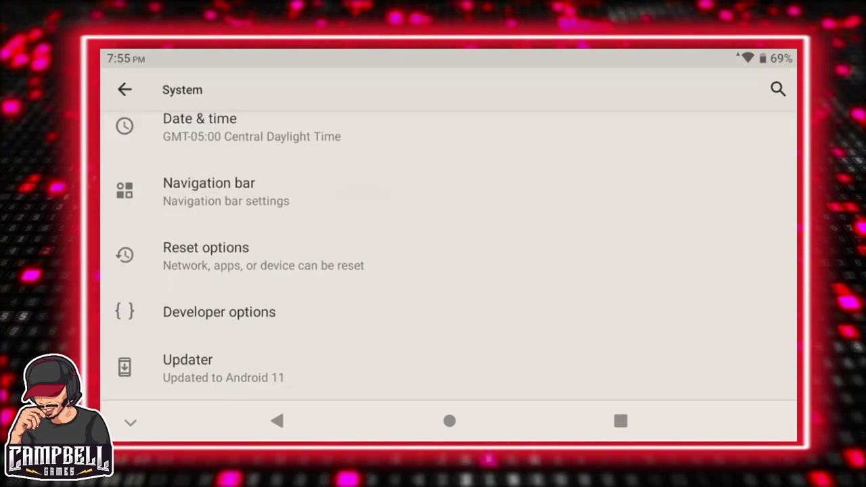
scroll(446, 271, up, 1)
click(206, 301)
click(124, 90)
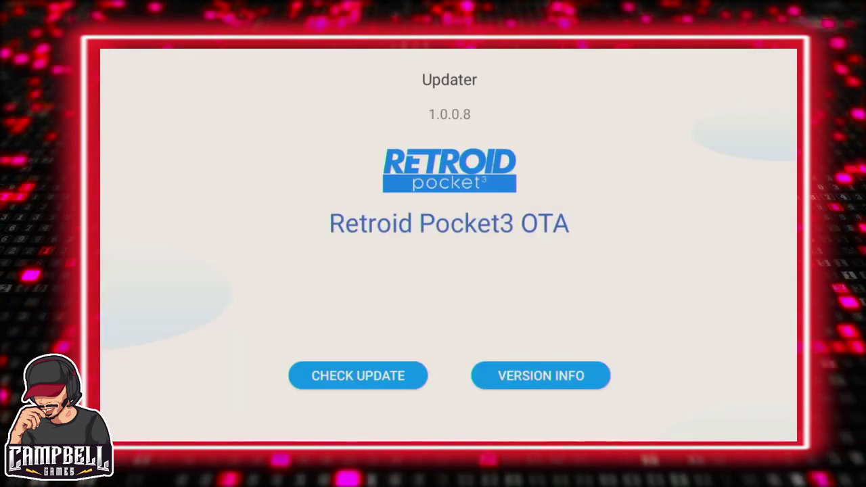
click(276, 421)
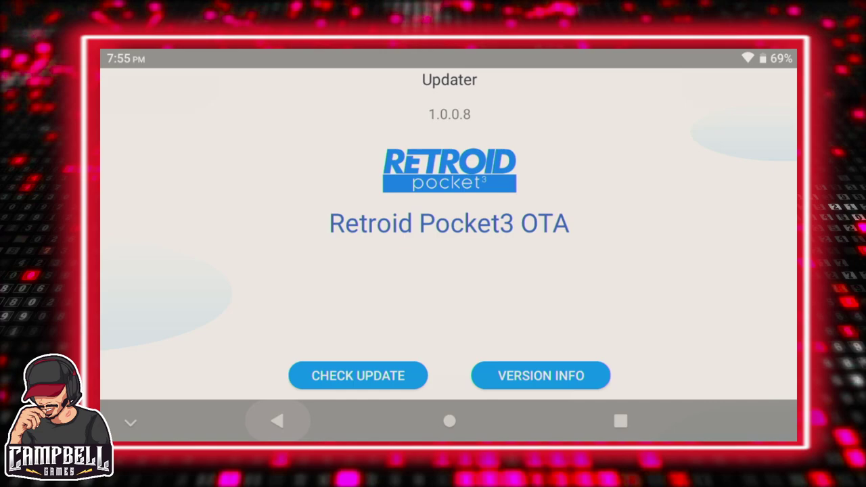
click(449, 421)
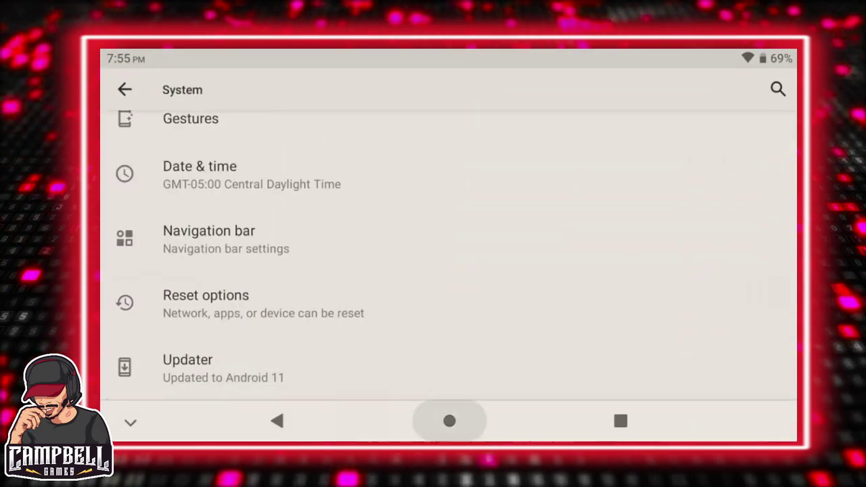
click(393, 247)
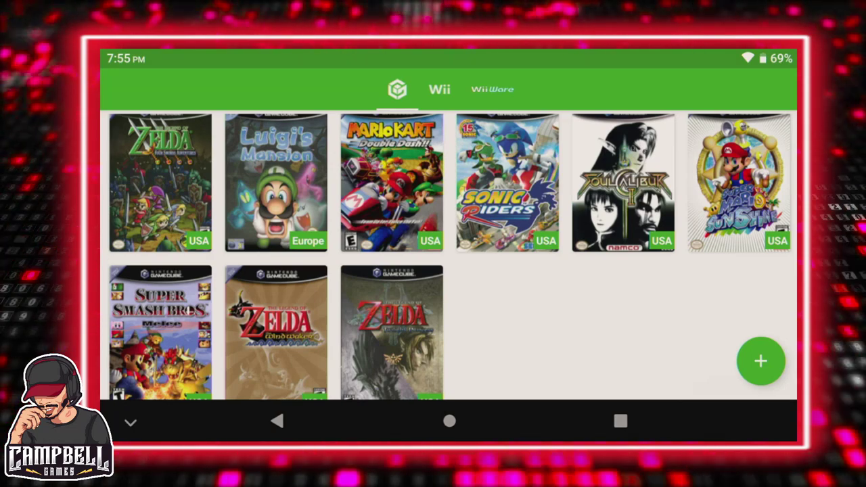
Step: Open Wind Waker's custom game settings and scroll through the General settings
scroll(450, 257, down, 1)
click(276, 318)
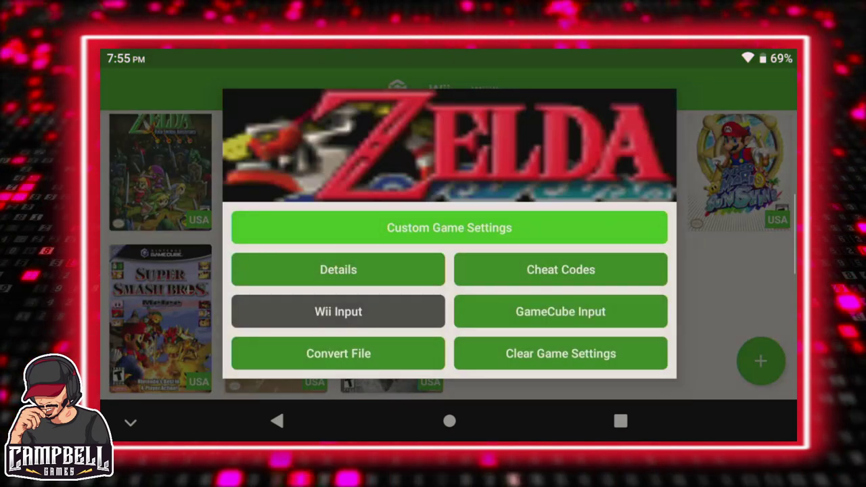
click(450, 227)
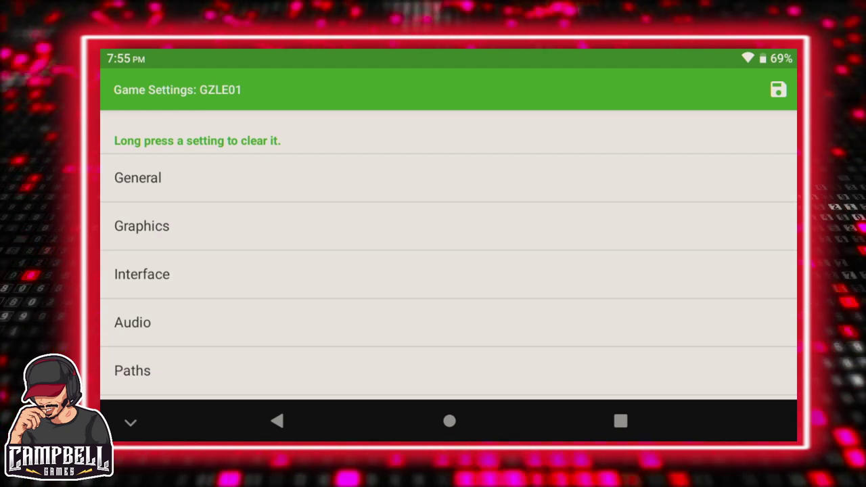
click(464, 178)
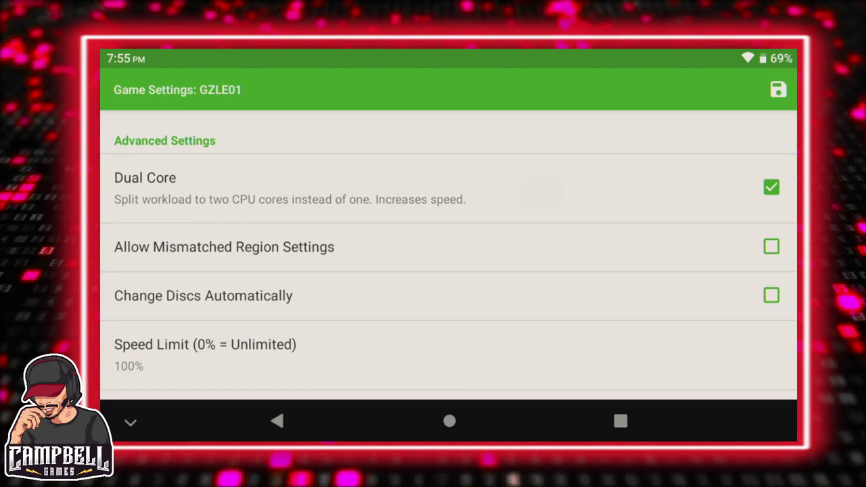
scroll(448, 261, down, 3)
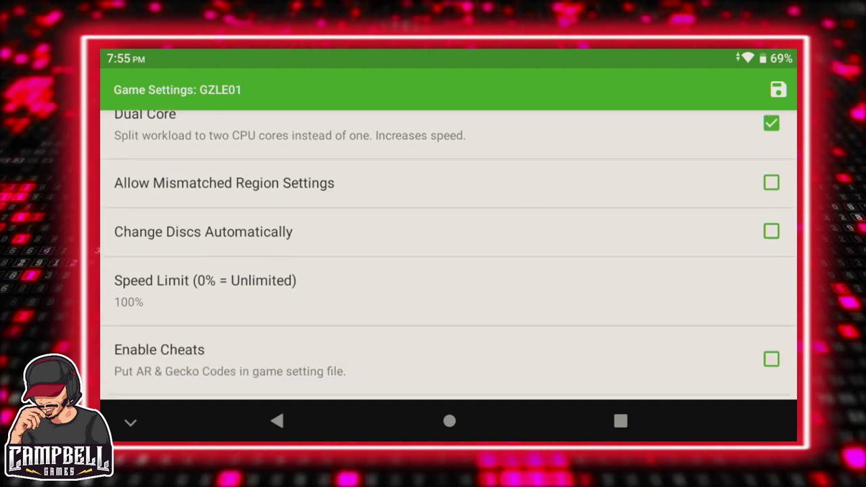
scroll(448, 261, down, 2)
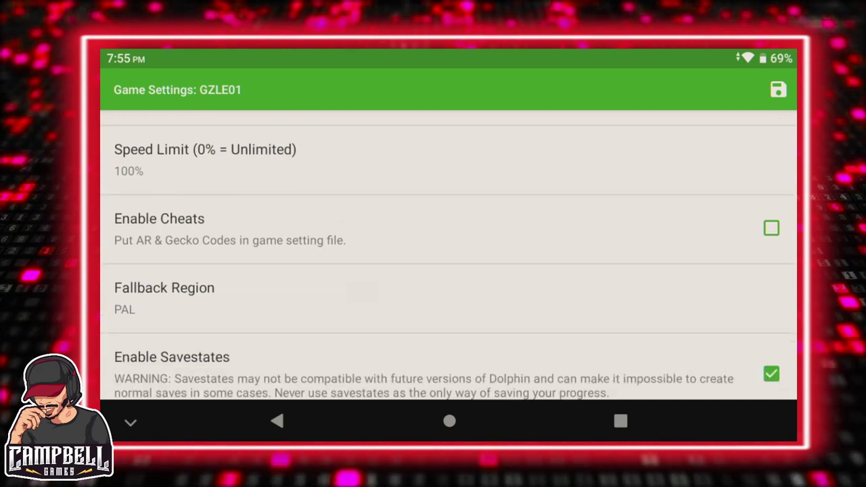
scroll(448, 261, down, 1)
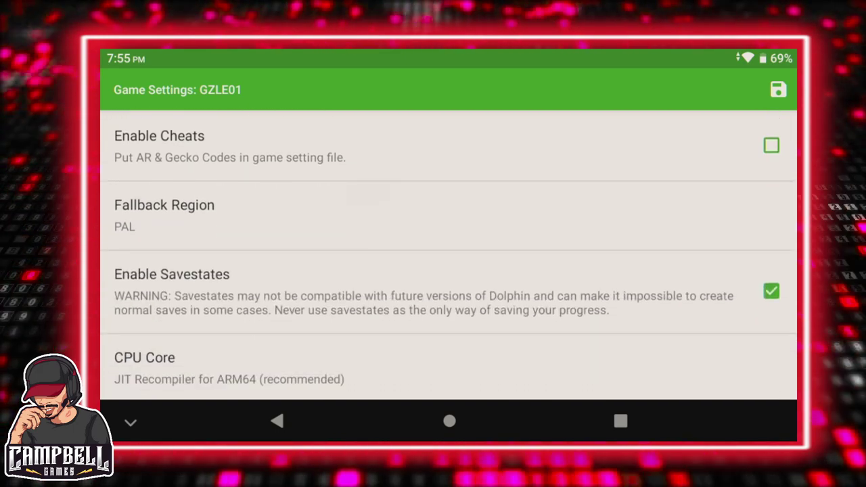
scroll(448, 261, down, 2)
scroll(448, 261, down, 2)
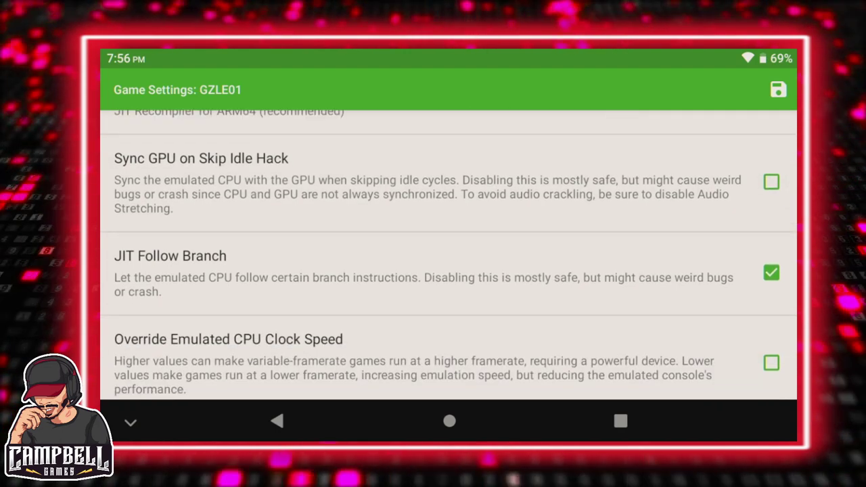
scroll(448, 261, down, 2)
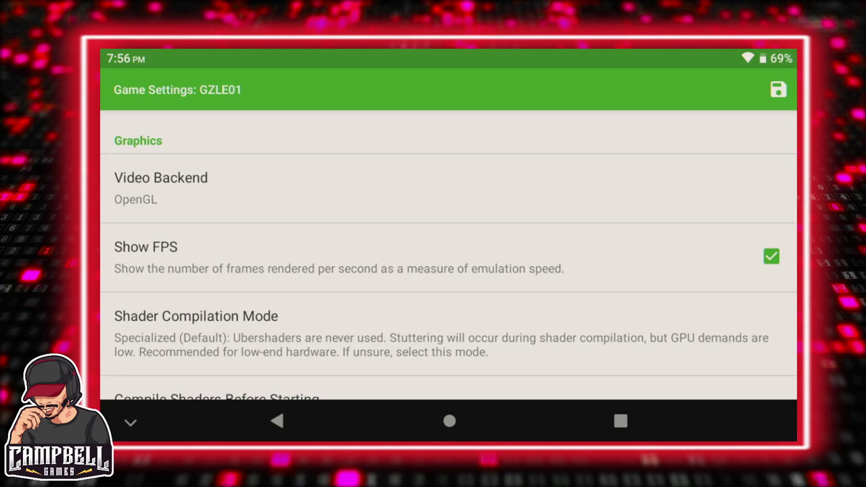
scroll(449, 257, down, 3)
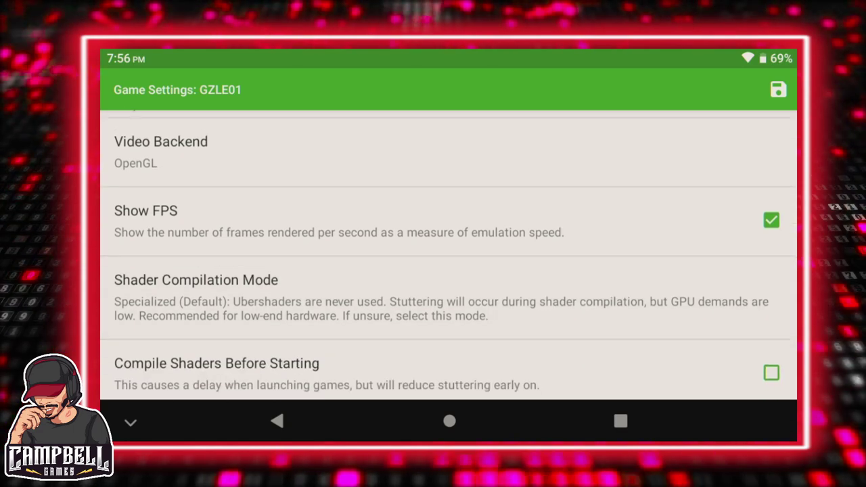
Step: Keep Shader Compilation Mode at Specialized and confirm Display Scale at 100%
click(196, 230)
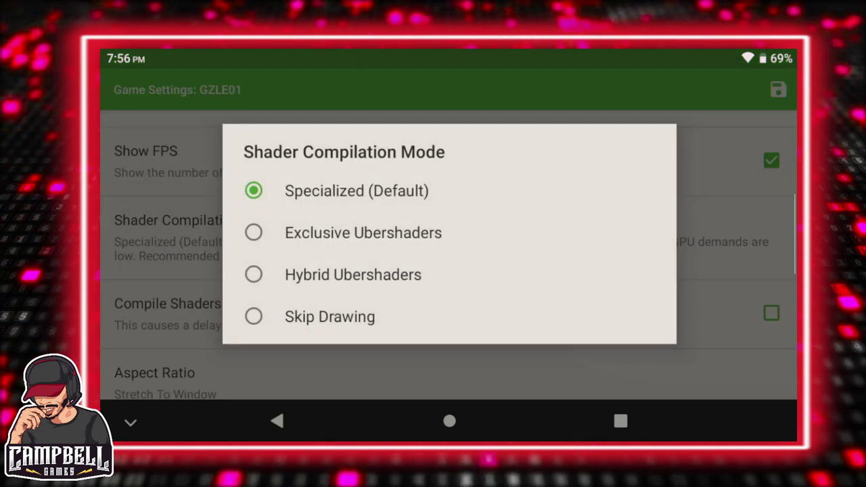
click(356, 190)
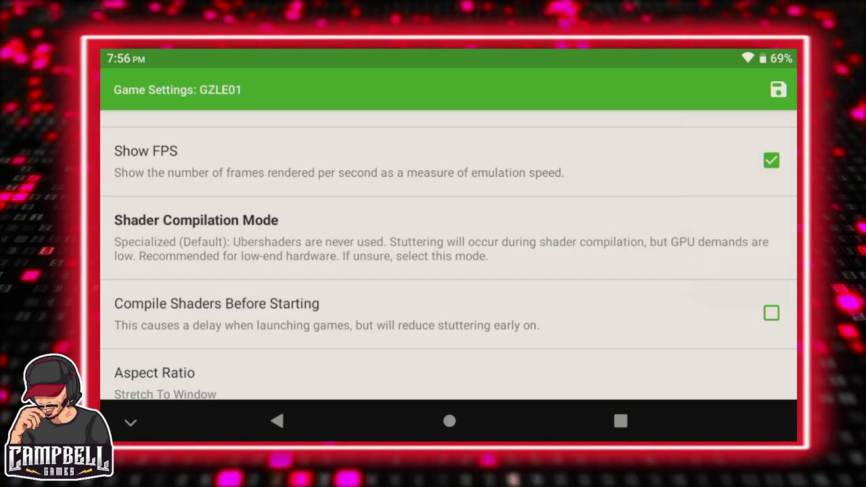
scroll(449, 257, down, 3)
click(157, 335)
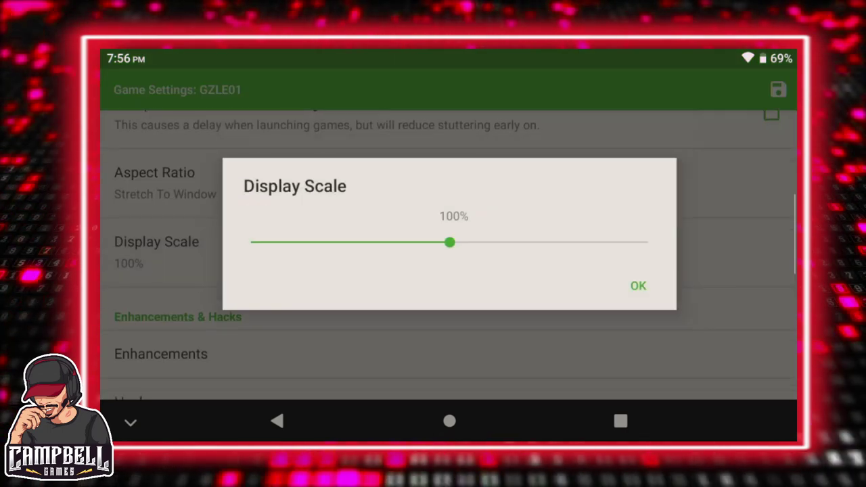
click(638, 286)
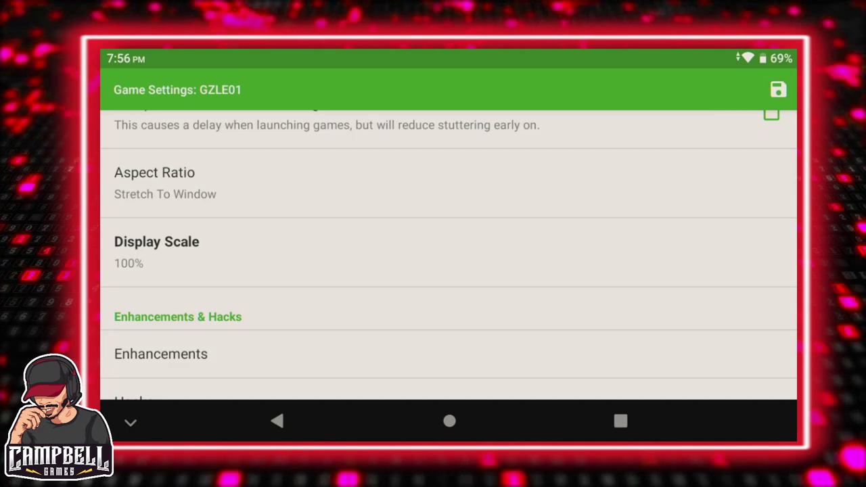
scroll(449, 257, down, 1)
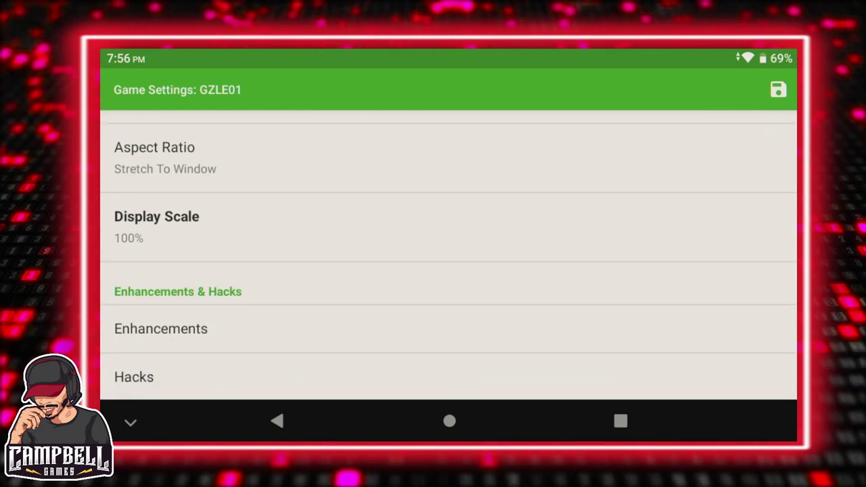
Step: In Enhancements, leave Internal Resolution at 1x Native and anti-aliasing Off after checking Custom Textures
click(160, 328)
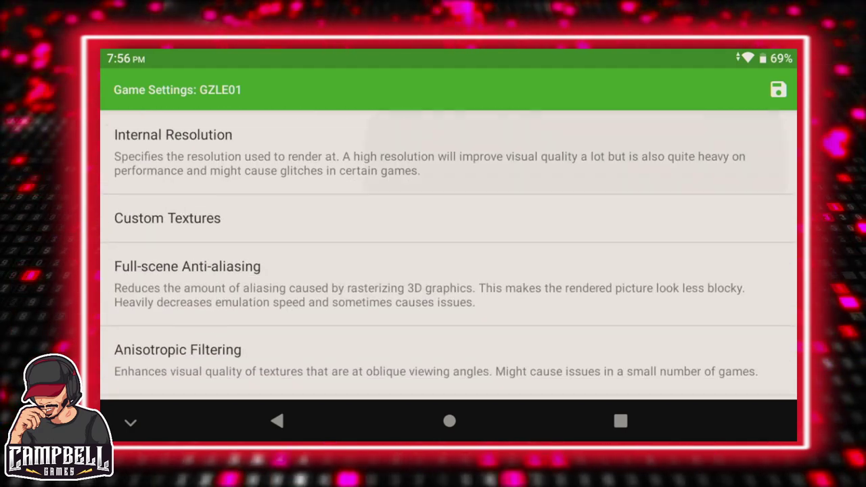
click(575, 153)
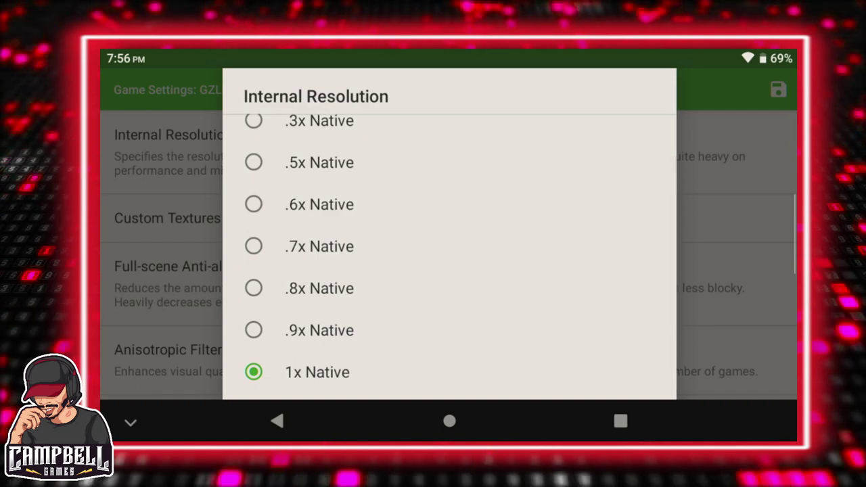
key(Escape)
click(406, 218)
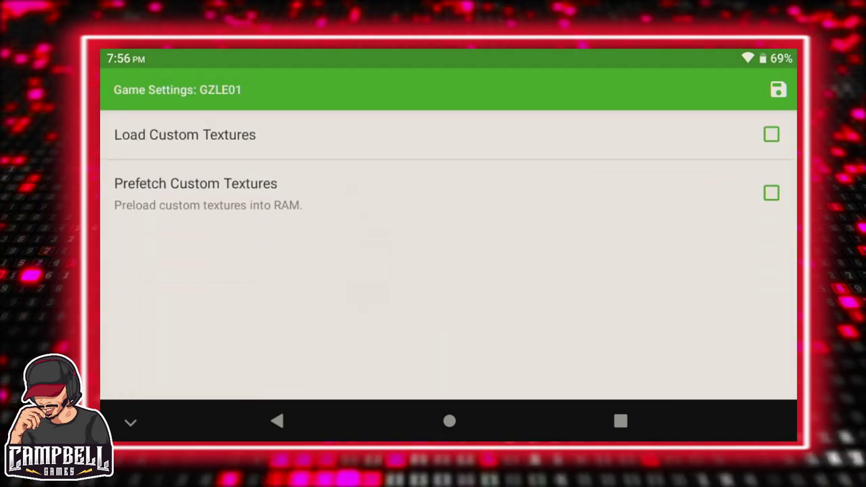
click(277, 421)
scroll(446, 255, down, 3)
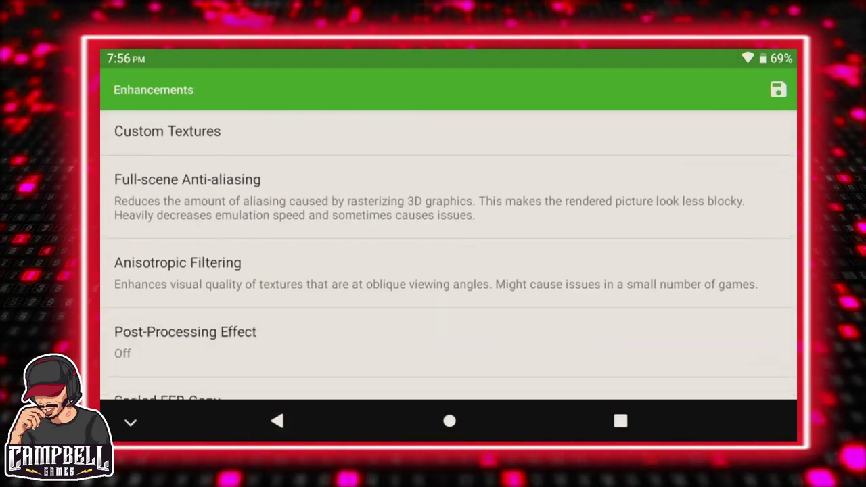
click(406, 156)
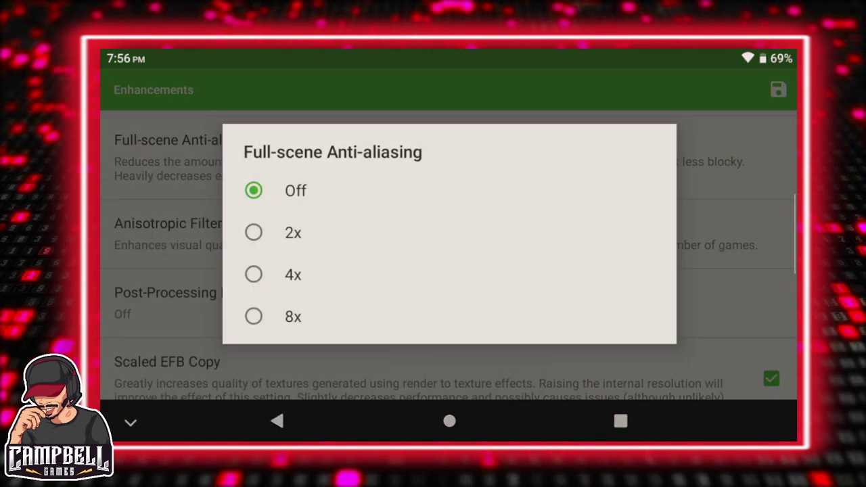
key(Escape)
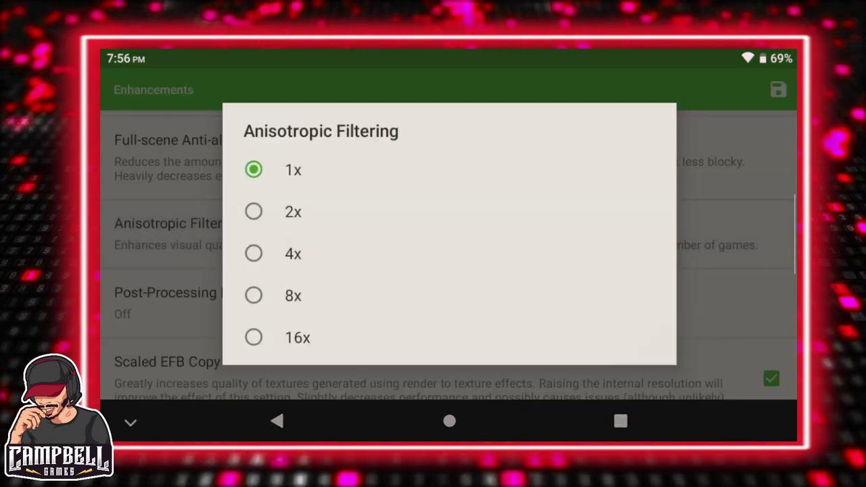
key(Escape)
Step: Confirm Stereoscopy Depth and Convergence at 0%, then return to the graphics settings page
scroll(447, 257, down, 3)
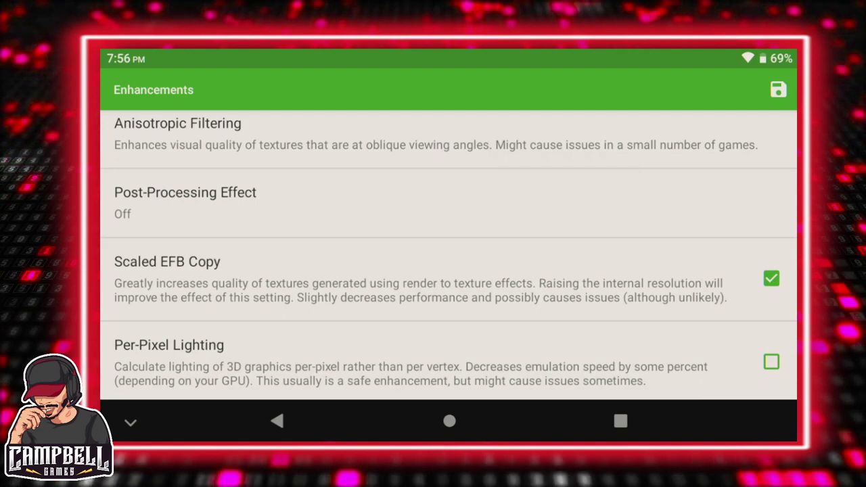
scroll(448, 255, down, 2)
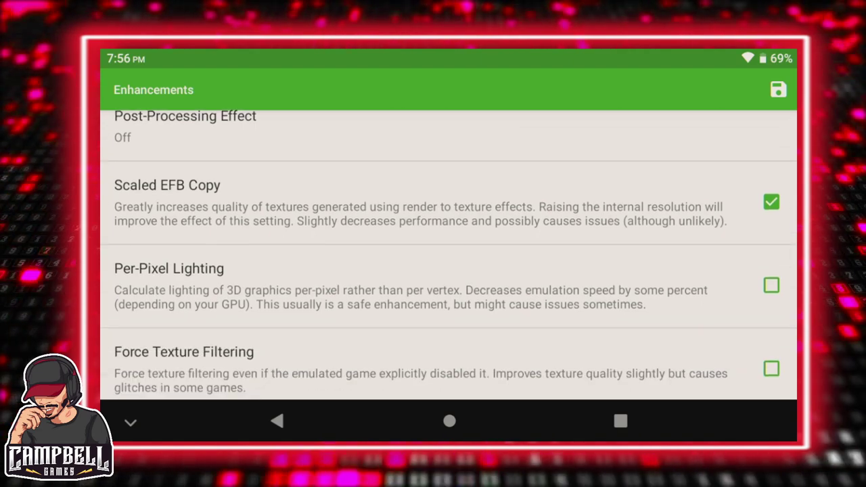
scroll(448, 255, down, 2)
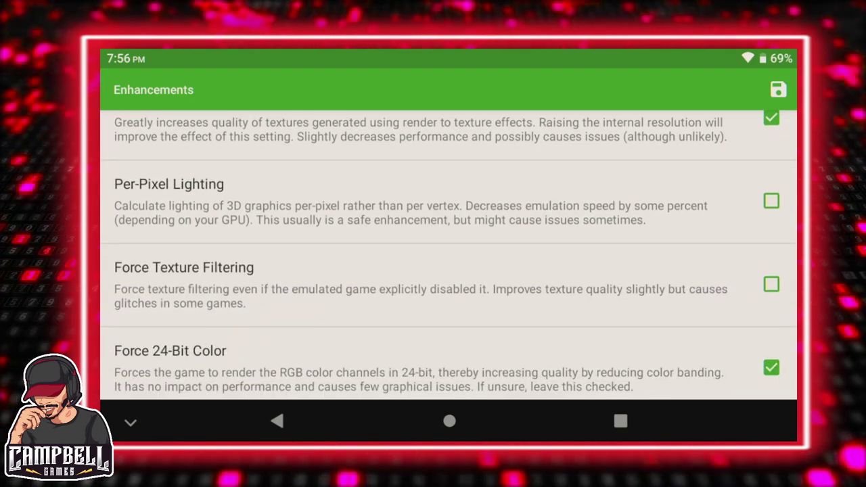
scroll(448, 255, down, 3)
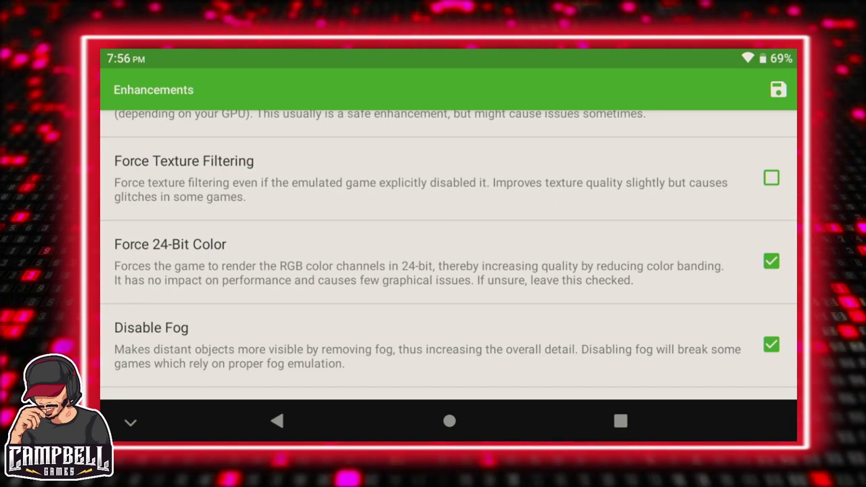
scroll(448, 255, down, 3)
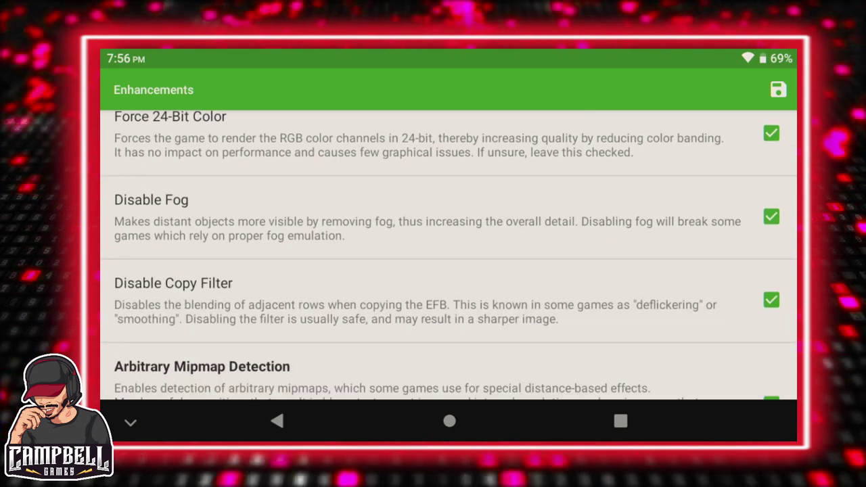
scroll(448, 256, down, 3)
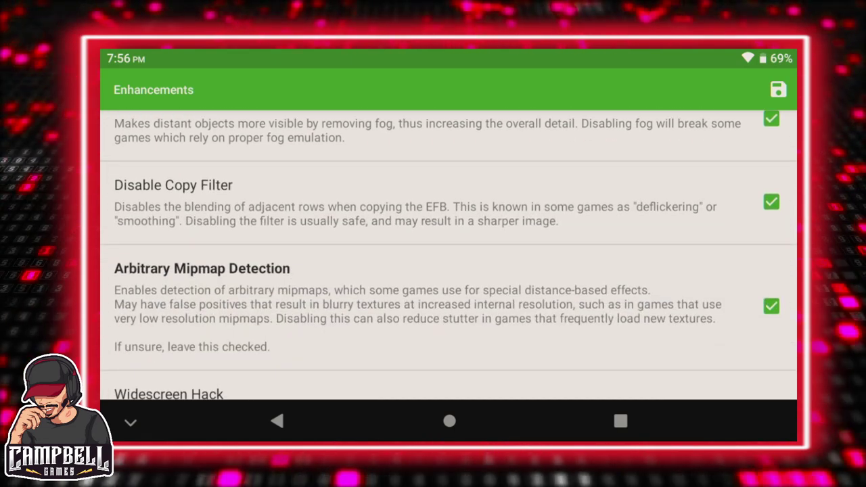
scroll(448, 255, down, 4)
scroll(448, 255, down, 1)
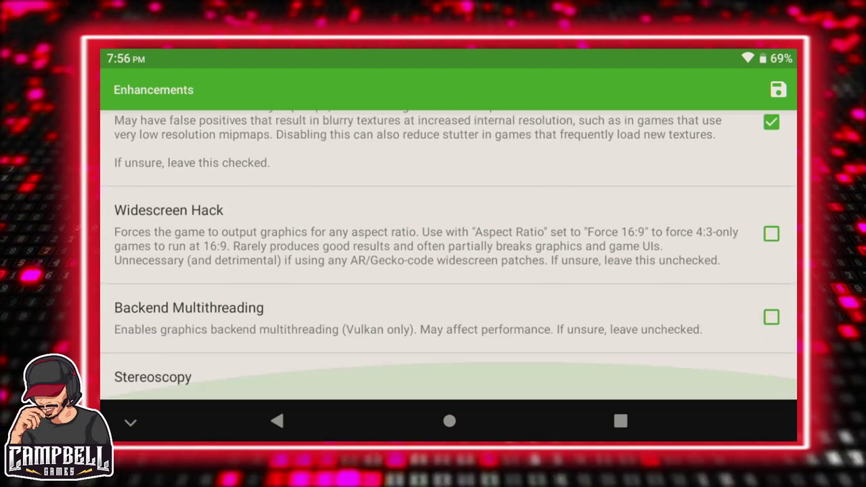
click(156, 377)
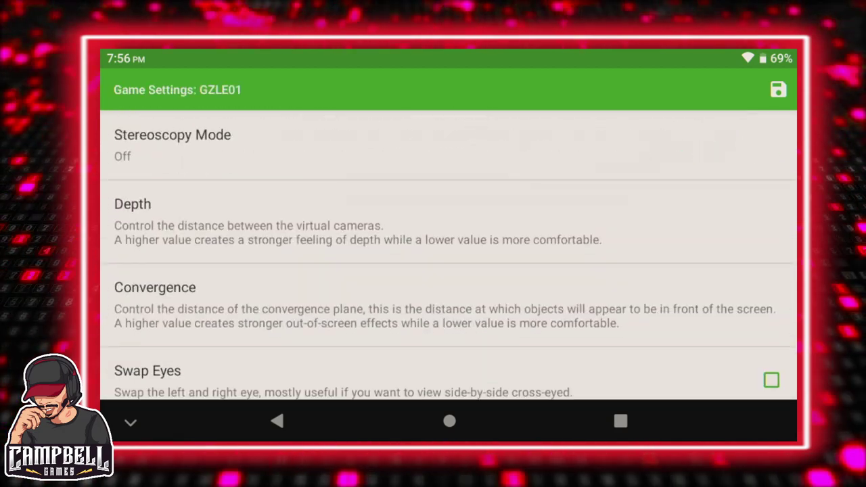
click(133, 203)
click(638, 285)
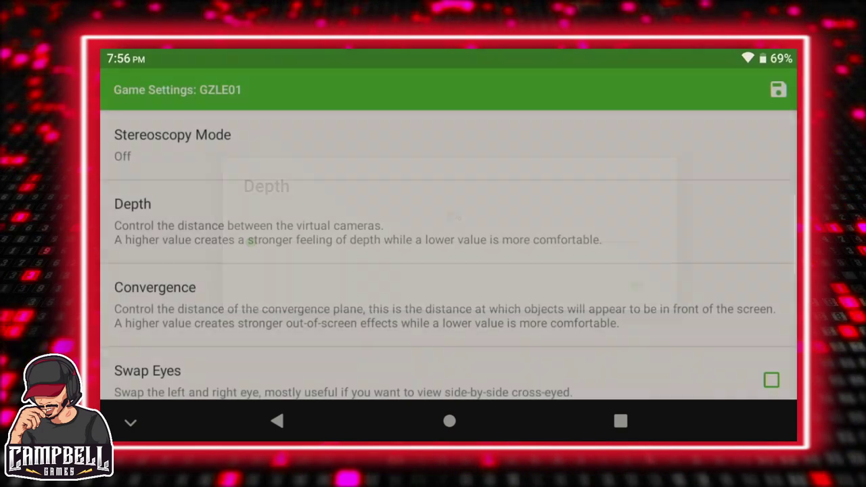
click(155, 287)
click(638, 284)
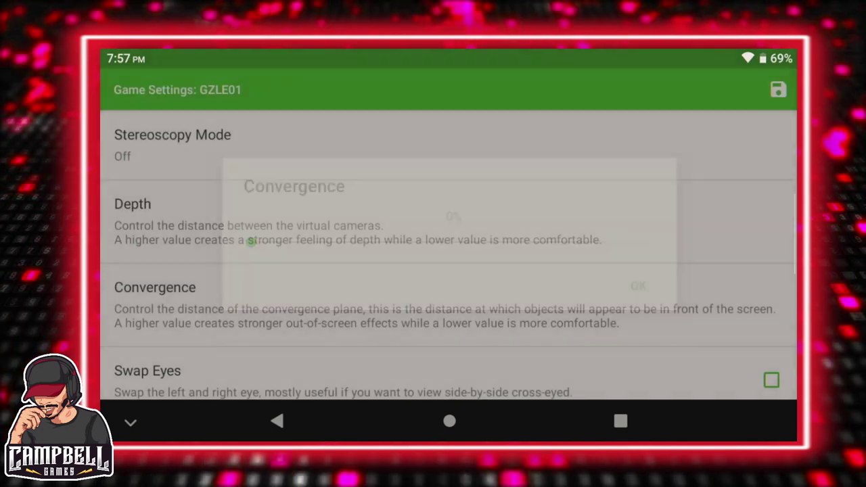
scroll(448, 255, down, 1)
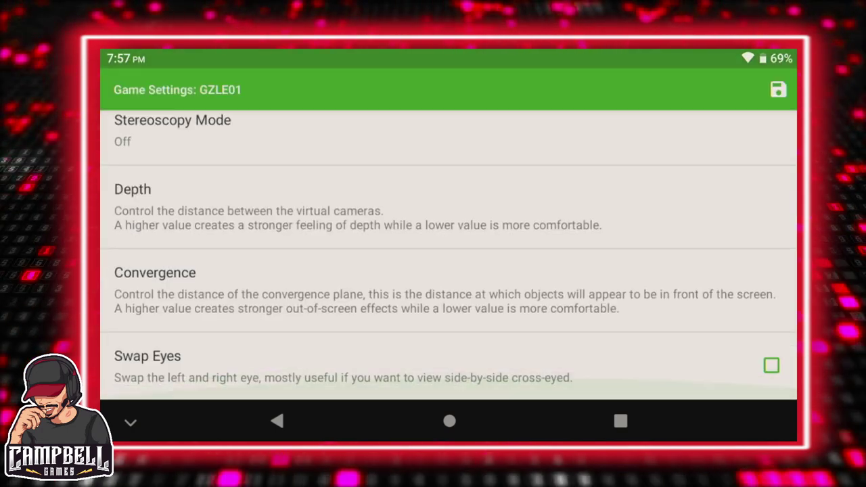
click(277, 420)
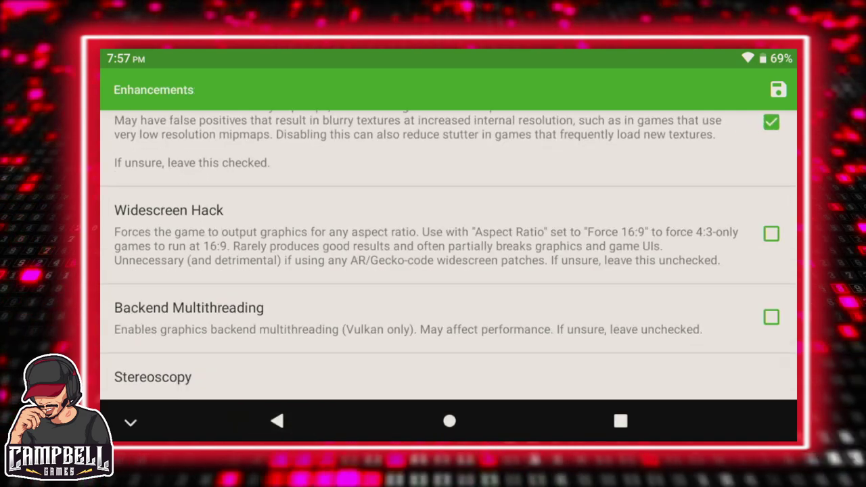
click(277, 421)
Step: In Hacks, enable Skip EFB Access from CPU and Store EFB Copies to Texture Only
click(423, 376)
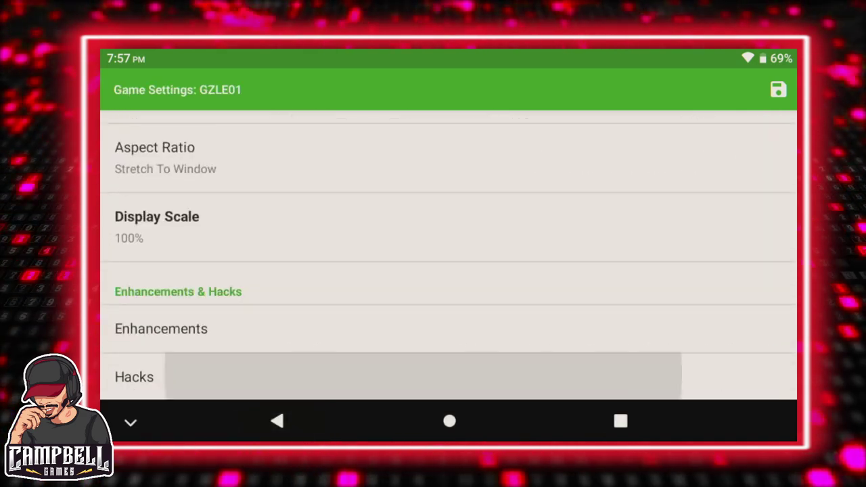
scroll(449, 270, down, 2)
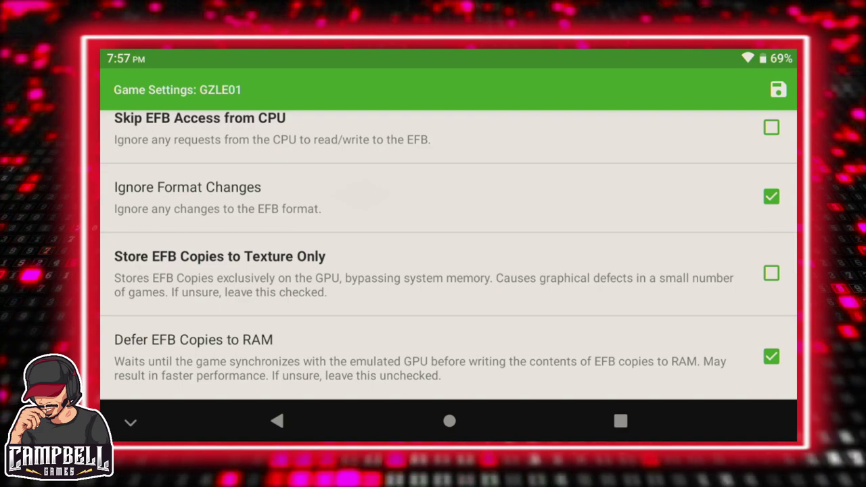
scroll(449, 271, up, 2)
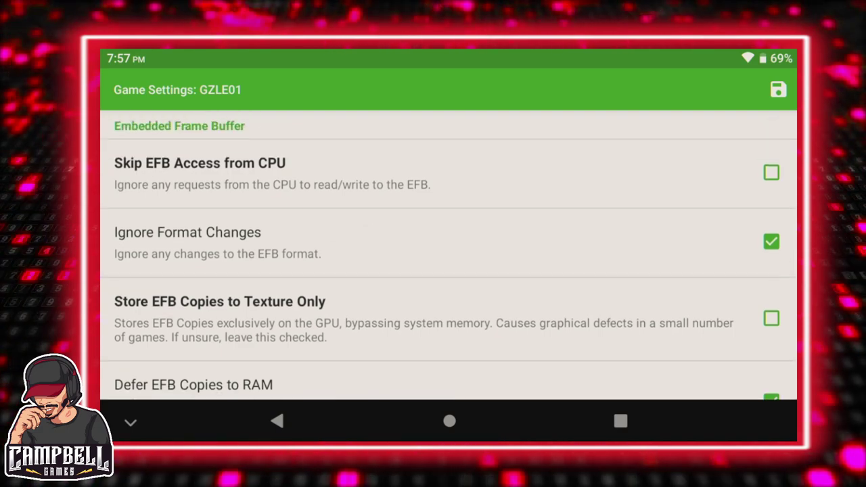
click(440, 173)
click(447, 318)
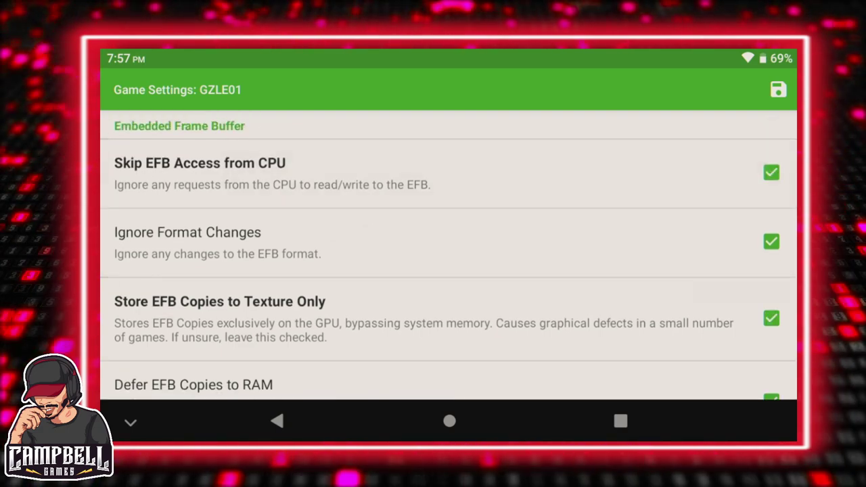
Step: Review the remaining hacks, with Disable Bounding Box and Save Texture Cache to State on
scroll(448, 270, down, 1)
scroll(448, 257, down, 3)
scroll(449, 257, up, 4)
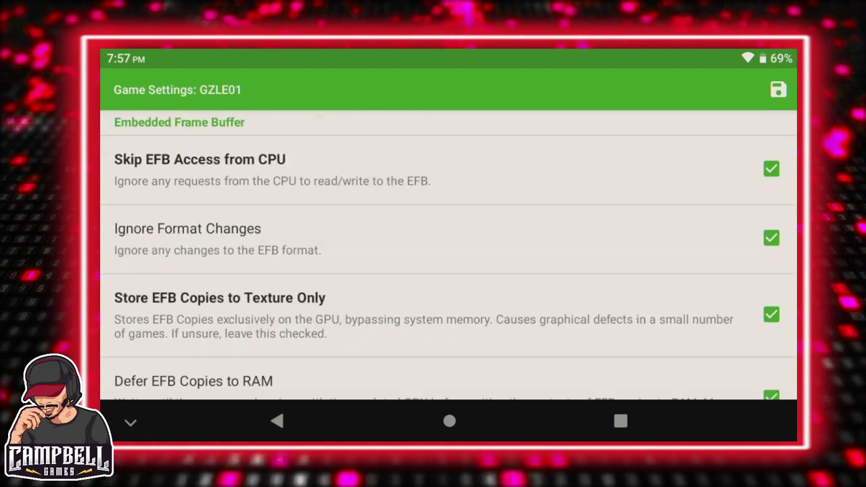
scroll(449, 257, down, 4)
scroll(449, 257, down, 3)
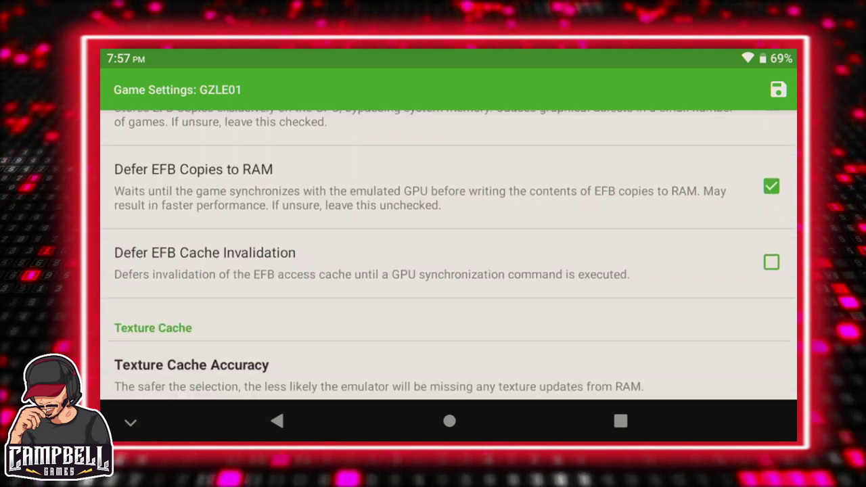
scroll(448, 257, down, 3)
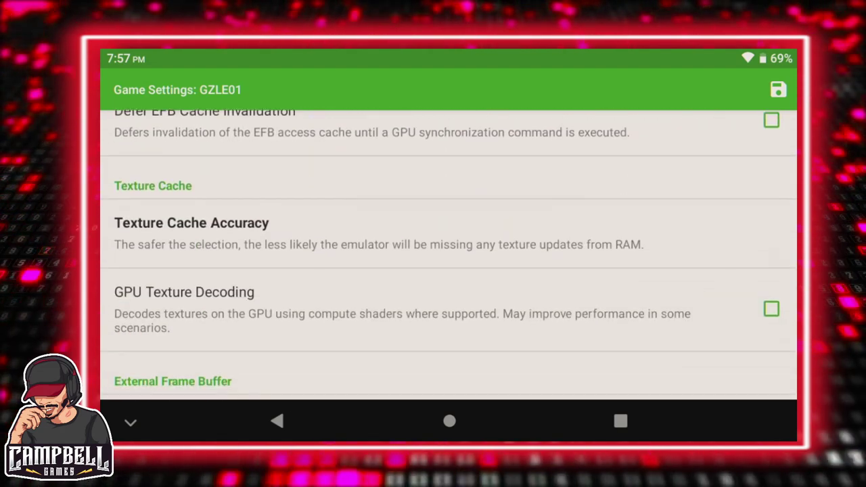
scroll(449, 257, down, 3)
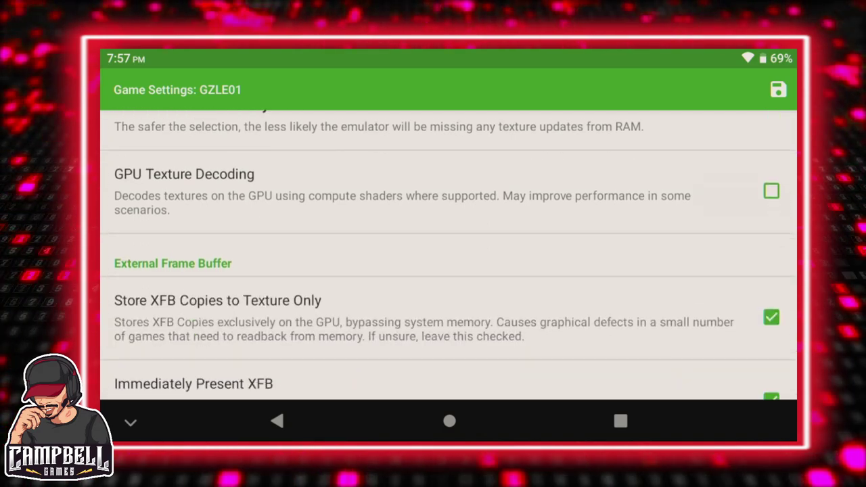
scroll(449, 258, down, 3)
scroll(448, 257, down, 2)
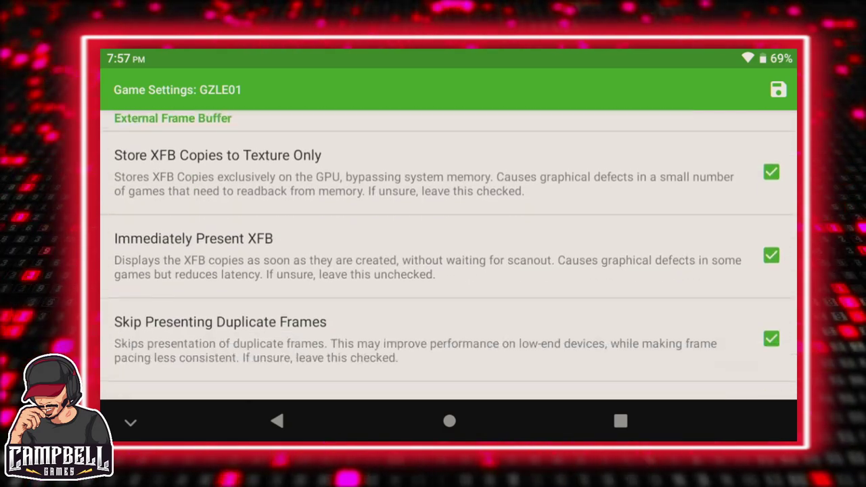
scroll(449, 257, down, 2)
scroll(448, 257, down, 1)
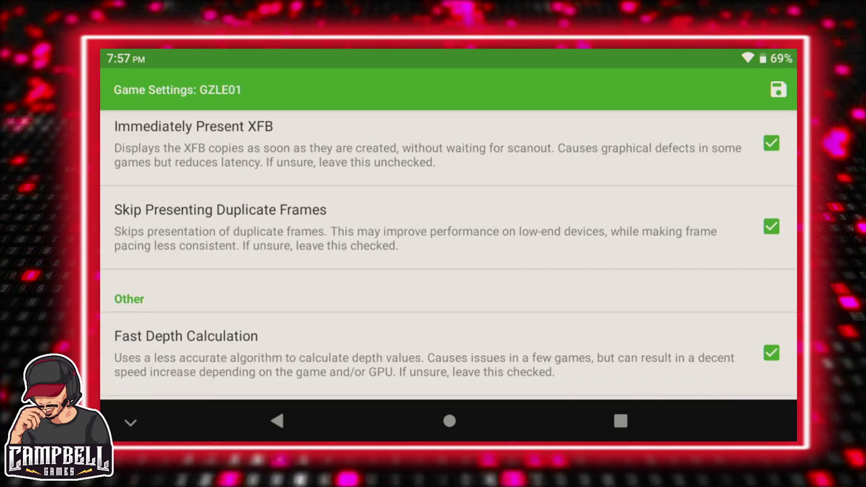
scroll(448, 257, down, 2)
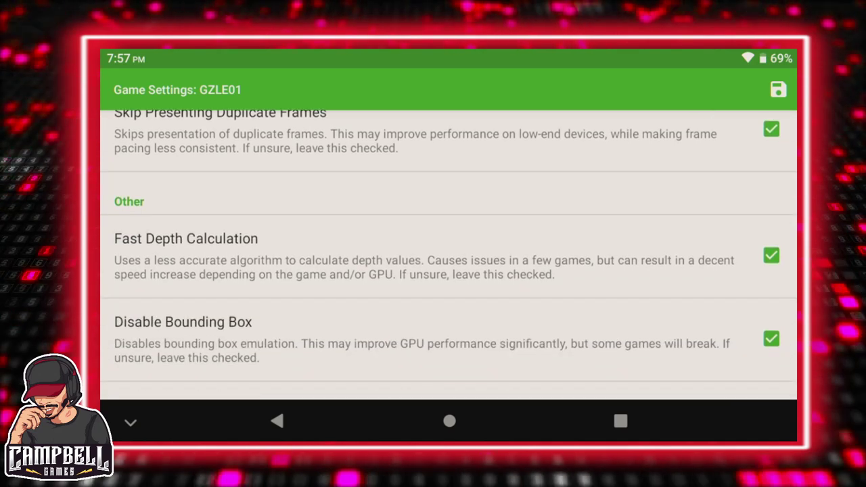
scroll(448, 257, down, 2)
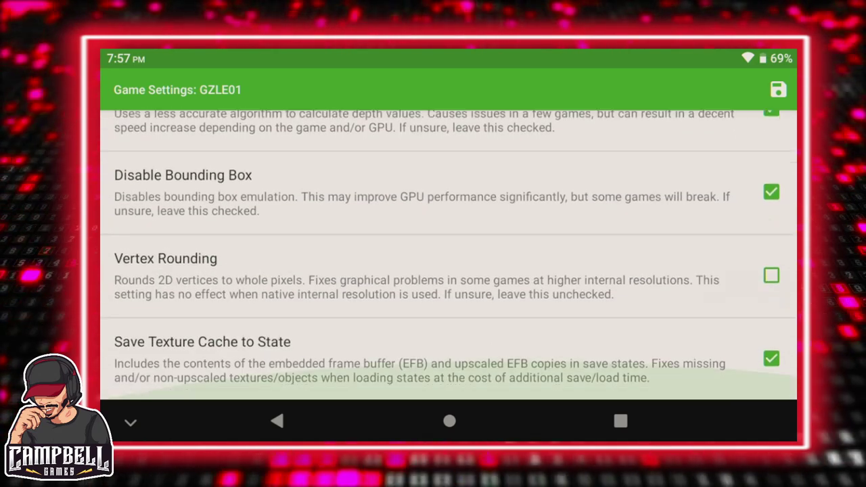
click(778, 89)
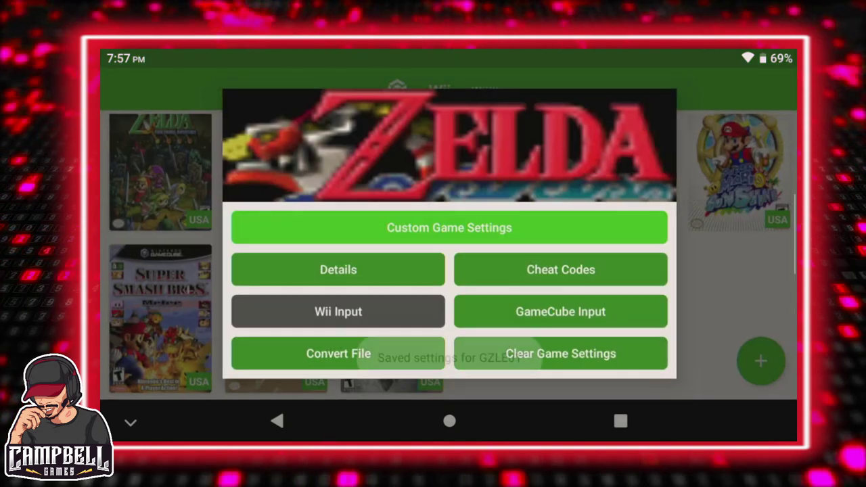
click(449, 227)
scroll(449, 271, down, 2)
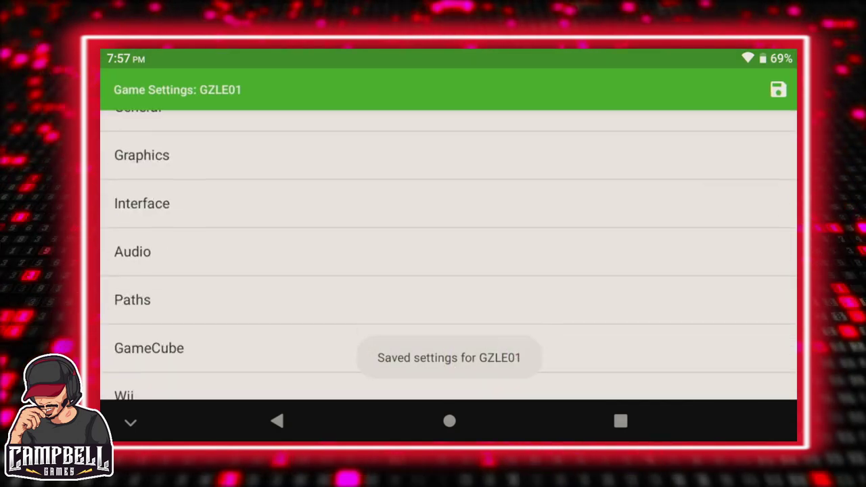
click(448, 251)
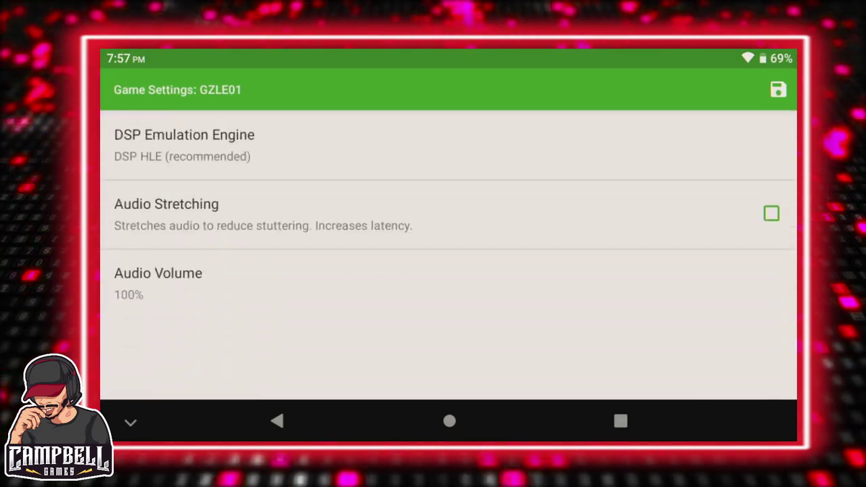
click(276, 421)
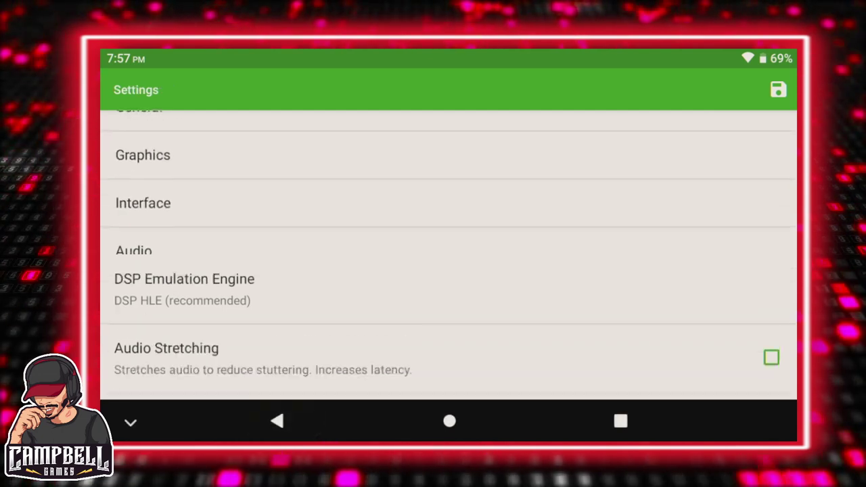
scroll(449, 255, down, 3)
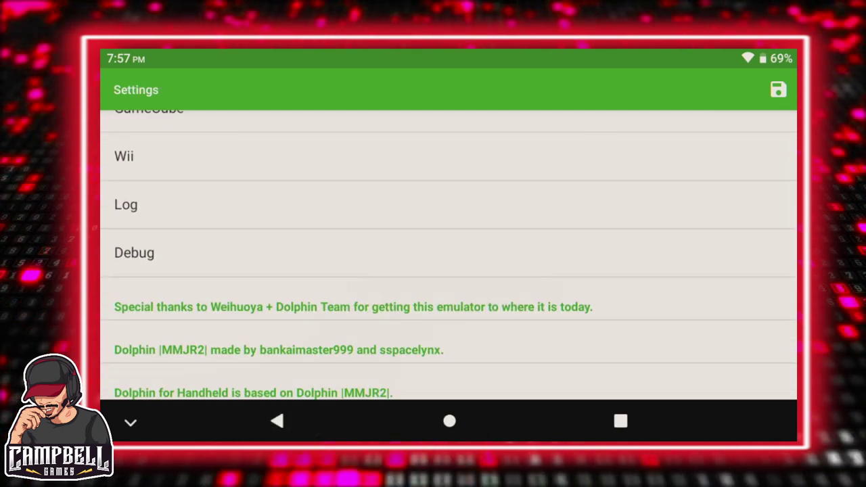
scroll(449, 271, up, 5)
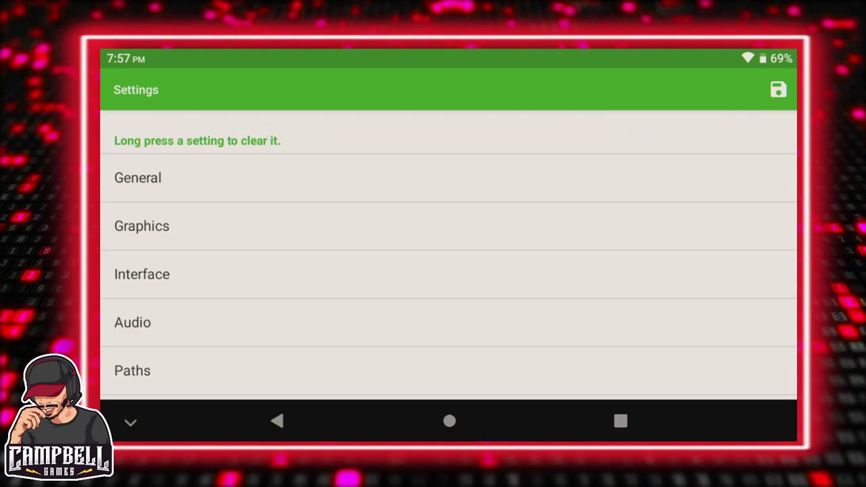
click(277, 421)
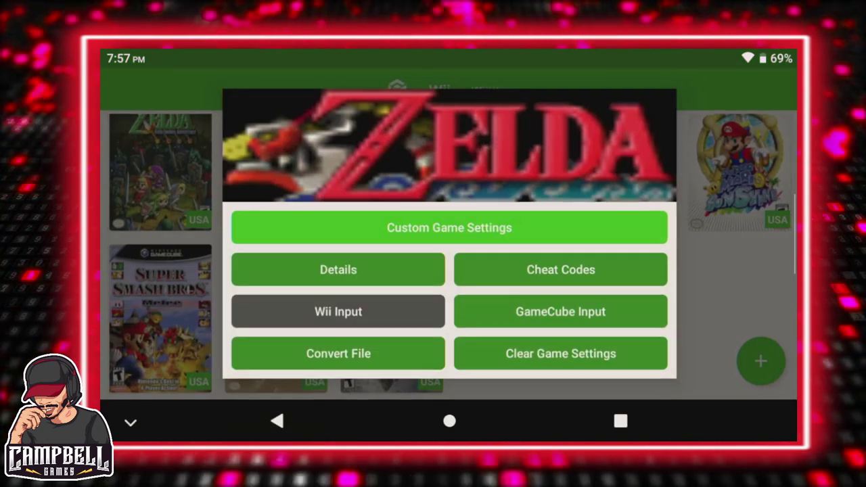
Step: Close Wind Waker's options dialog and leave Dolphin for the Android home screen
key(Escape)
click(449, 421)
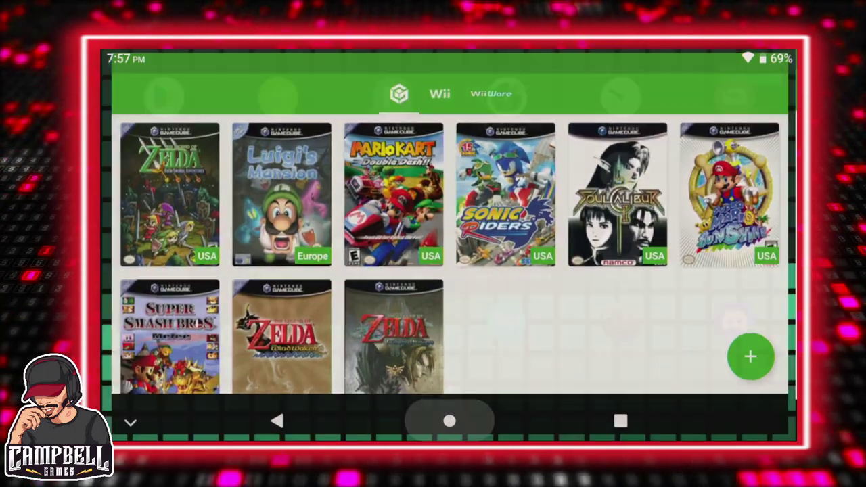